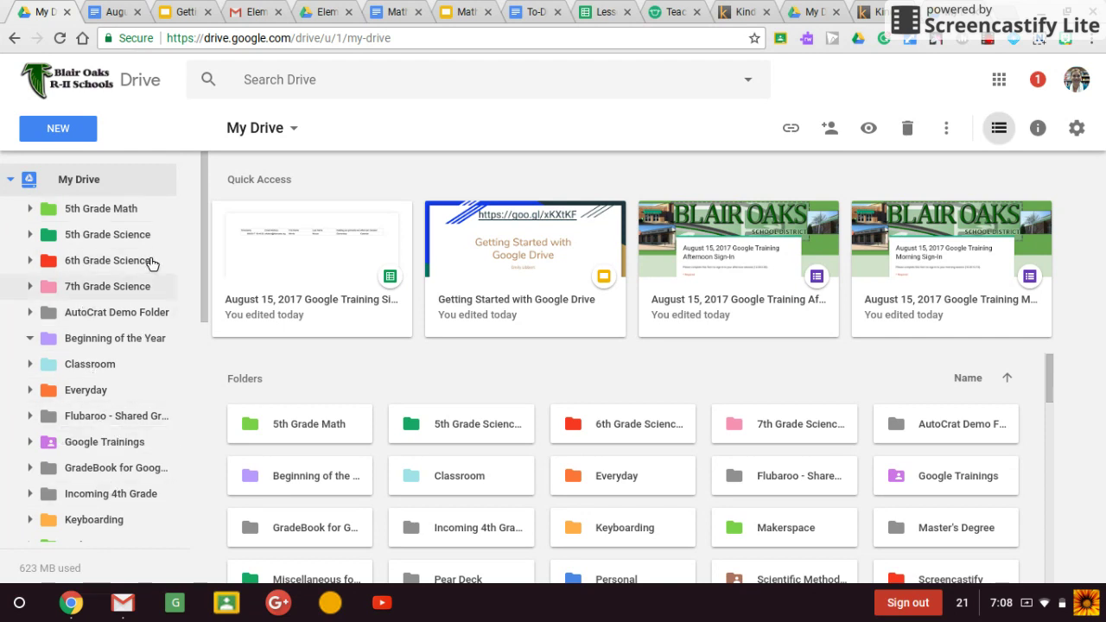
pyautogui.moveTo(206, 210)
pyautogui.mouseDown()
pyautogui.moveTo(201, 222)
pyautogui.moveTo(202, 210)
pyautogui.mouseUp()
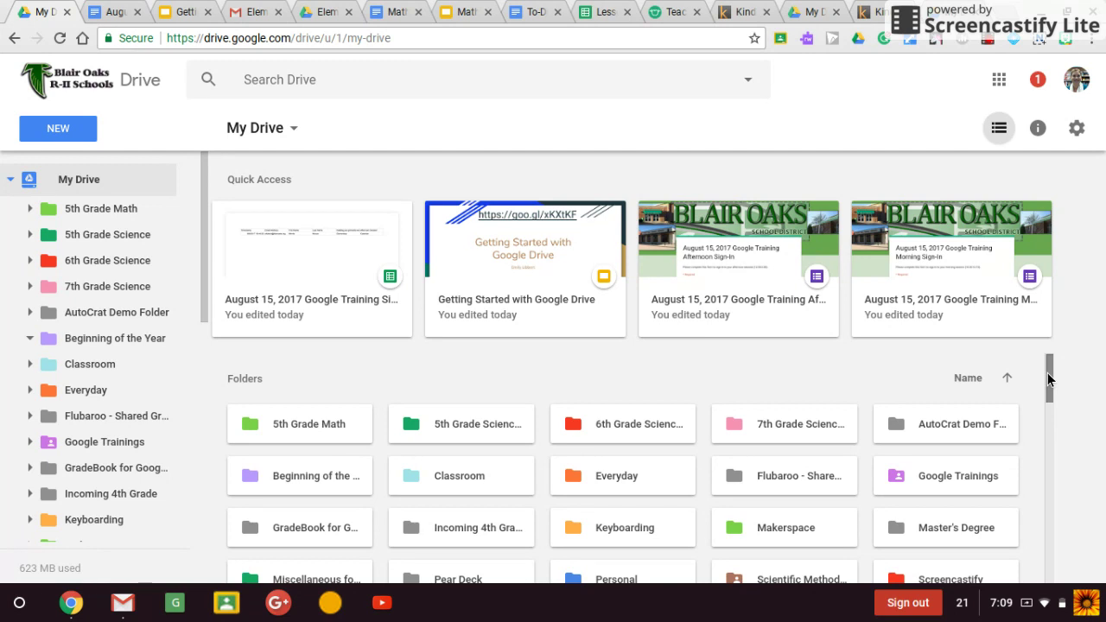
pyautogui.scroll(-10, 1047, 378)
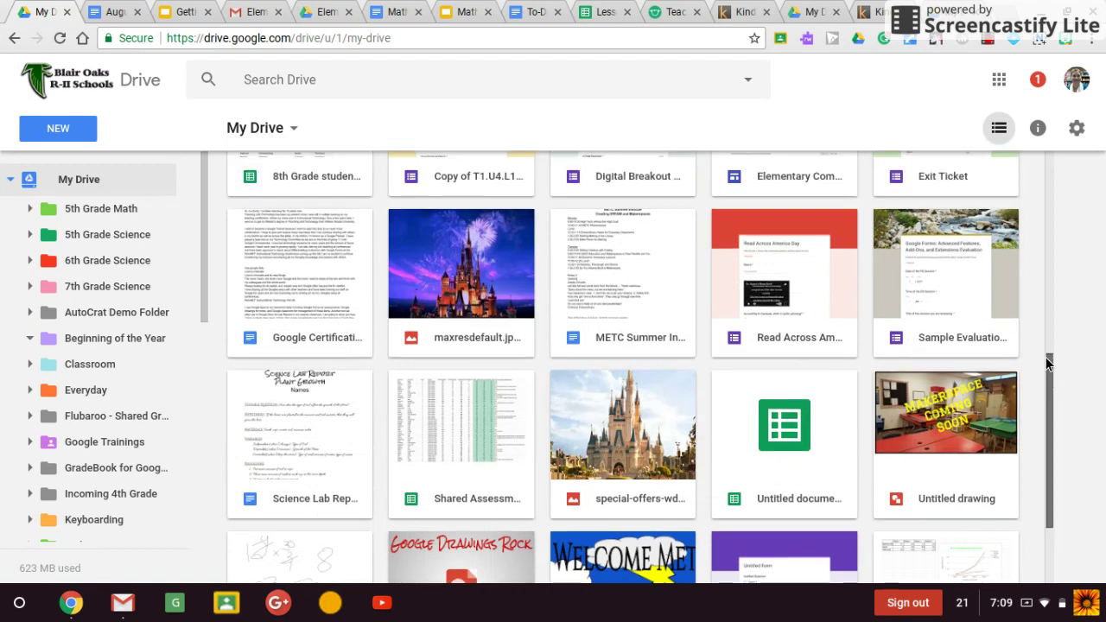
pyautogui.scroll(10, 1046, 234)
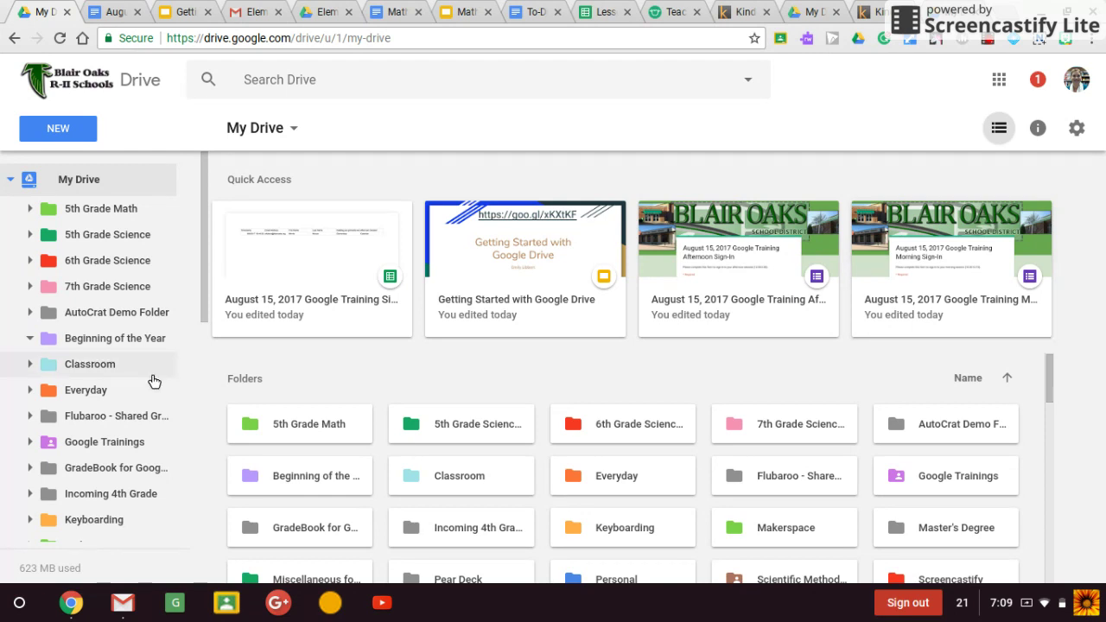
# - Create a new folder named Extras in My Drive
pyautogui.click(60, 130)
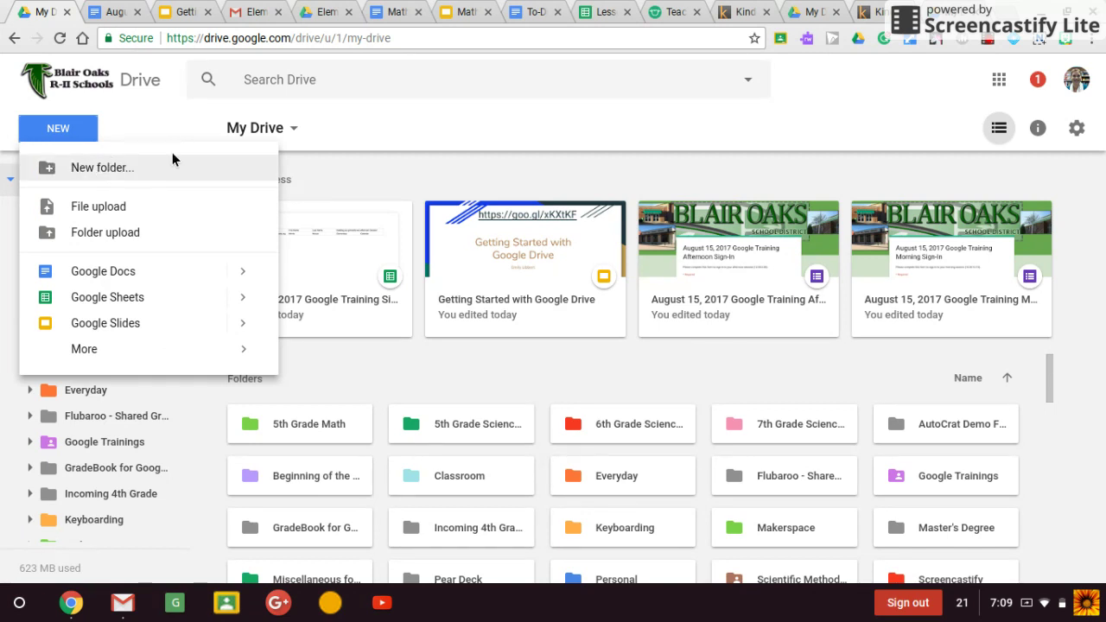
pyautogui.click(95, 169)
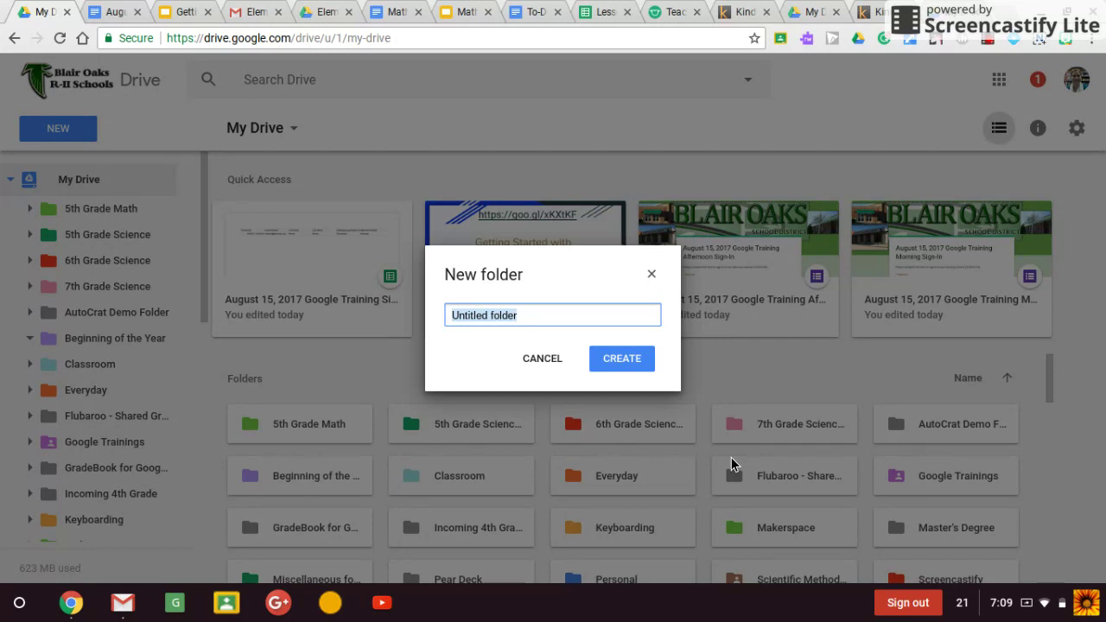
pyautogui.write('Extras')
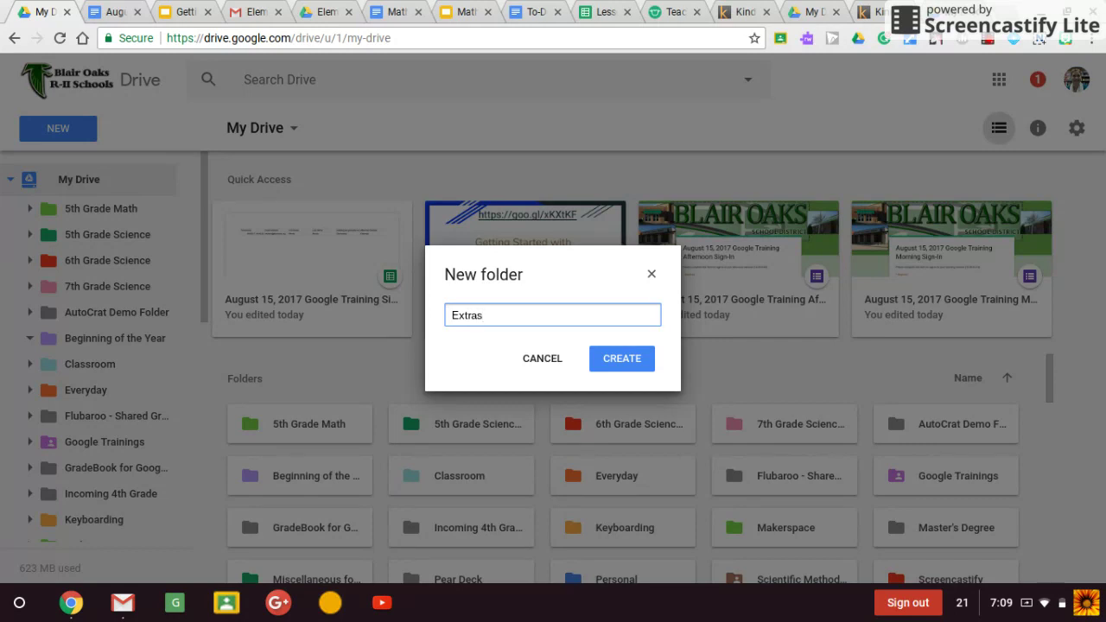
pyautogui.click(628, 363)
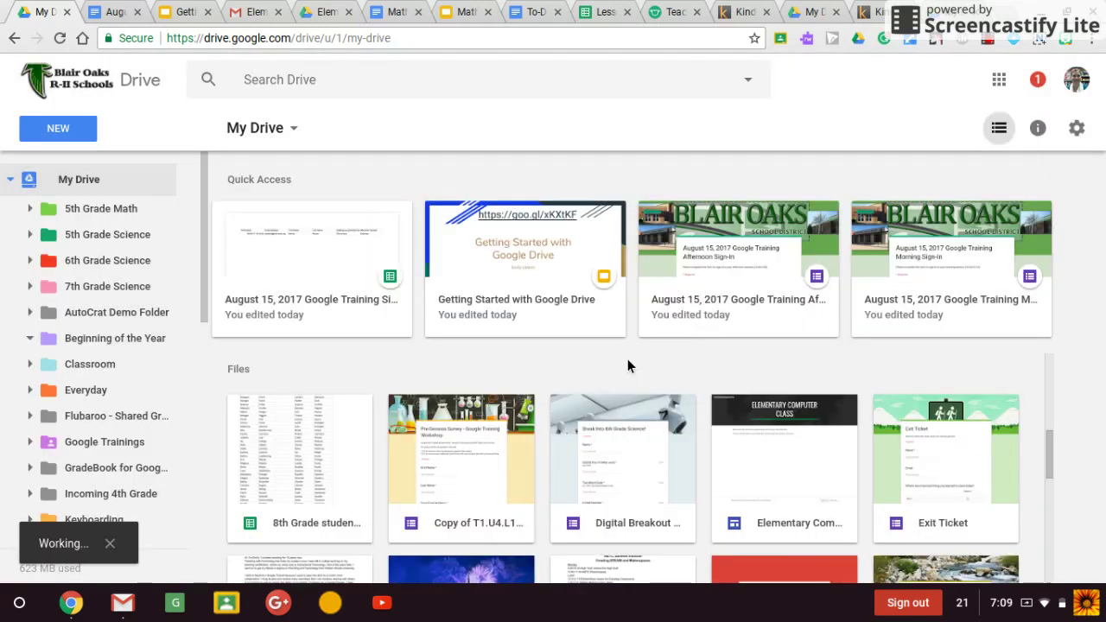
pyautogui.scroll(-3, 627, 366)
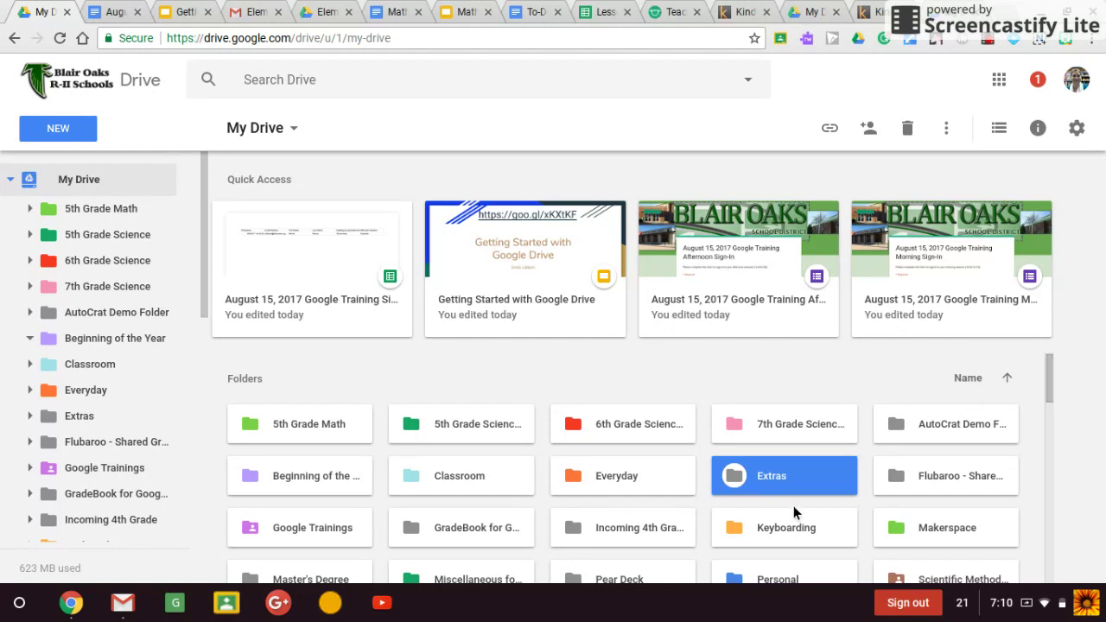
# - Open the Extras folder from the My Drive folder list
pyautogui.click(63, 136)
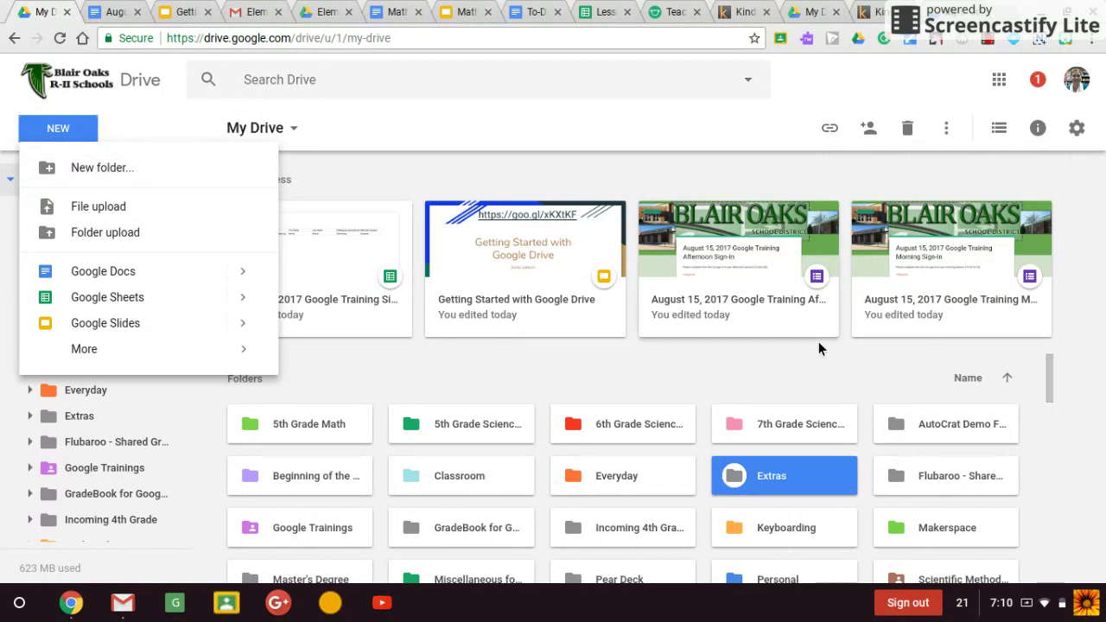
pyautogui.click(800, 361)
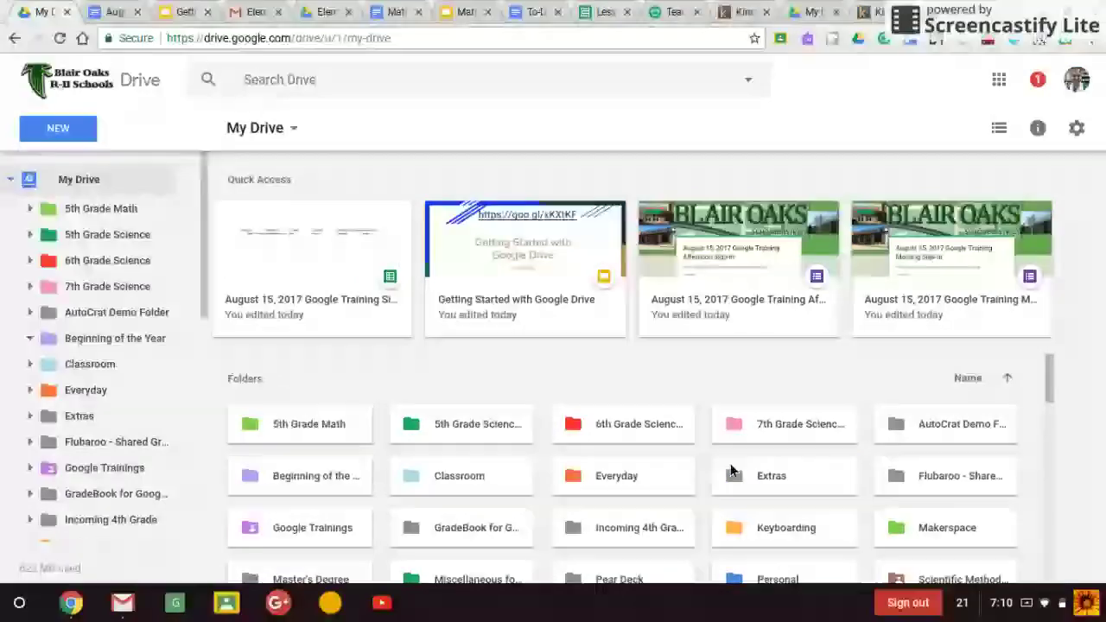
pyautogui.click(747, 488)
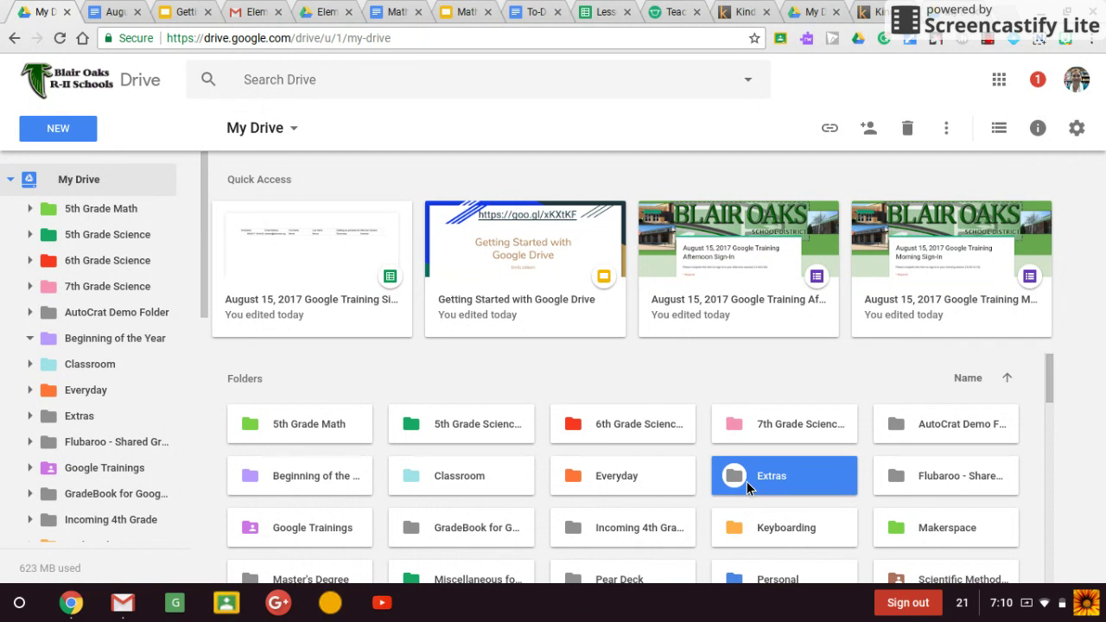
pyautogui.doubleClick(748, 488)
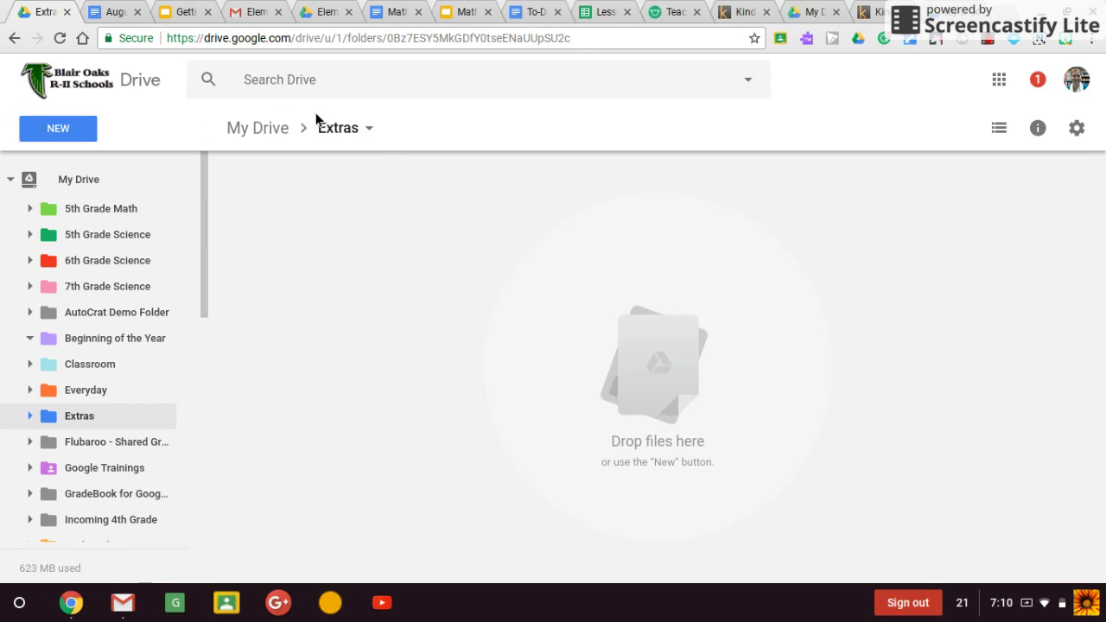
# - Create a blank Google Docs document inside the Extras folder and bring it into view
pyautogui.click(76, 129)
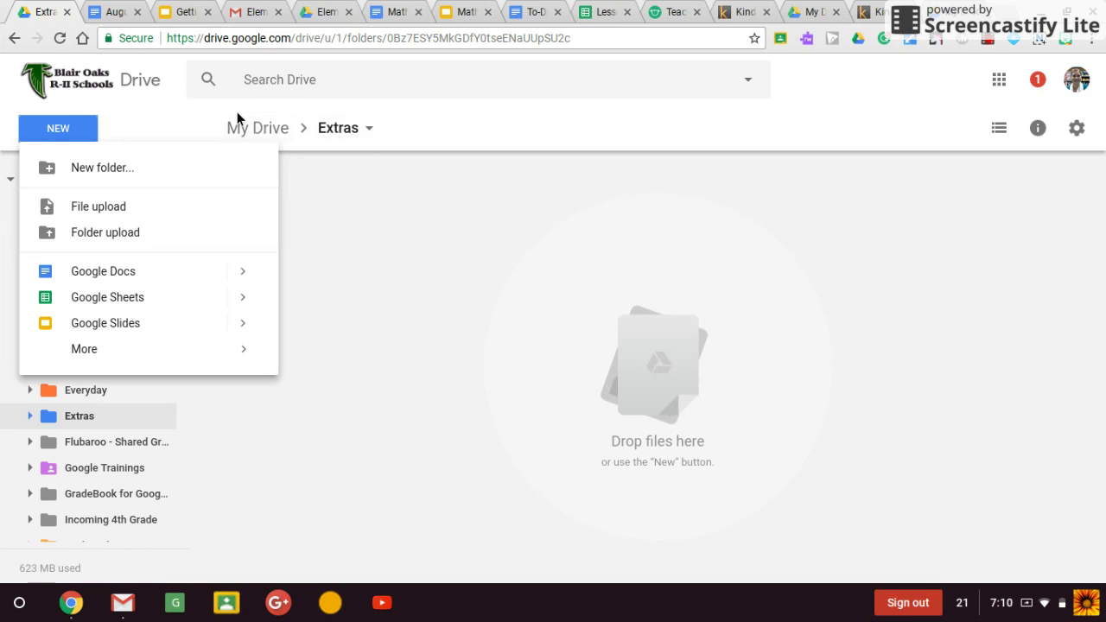
pyautogui.click(163, 125)
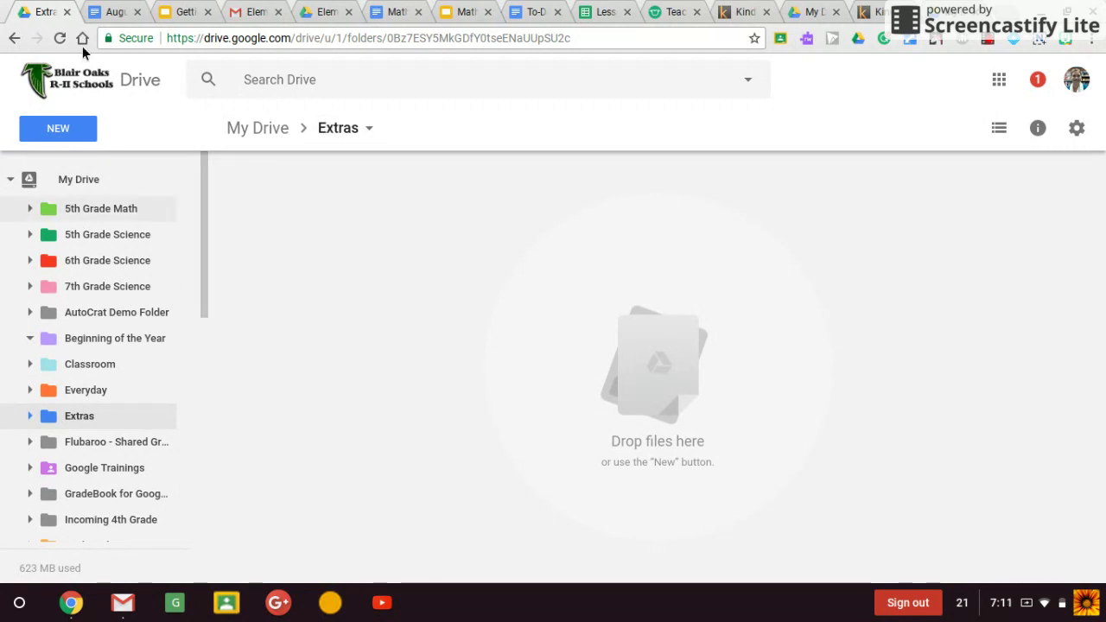
pyautogui.click(43, 126)
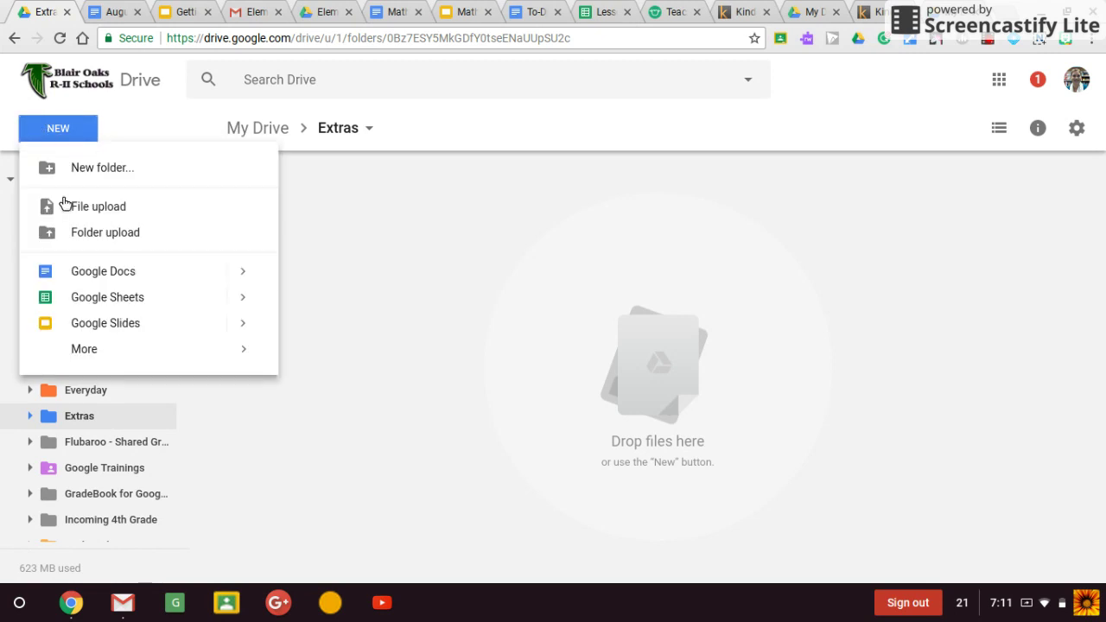
pyautogui.click(139, 268)
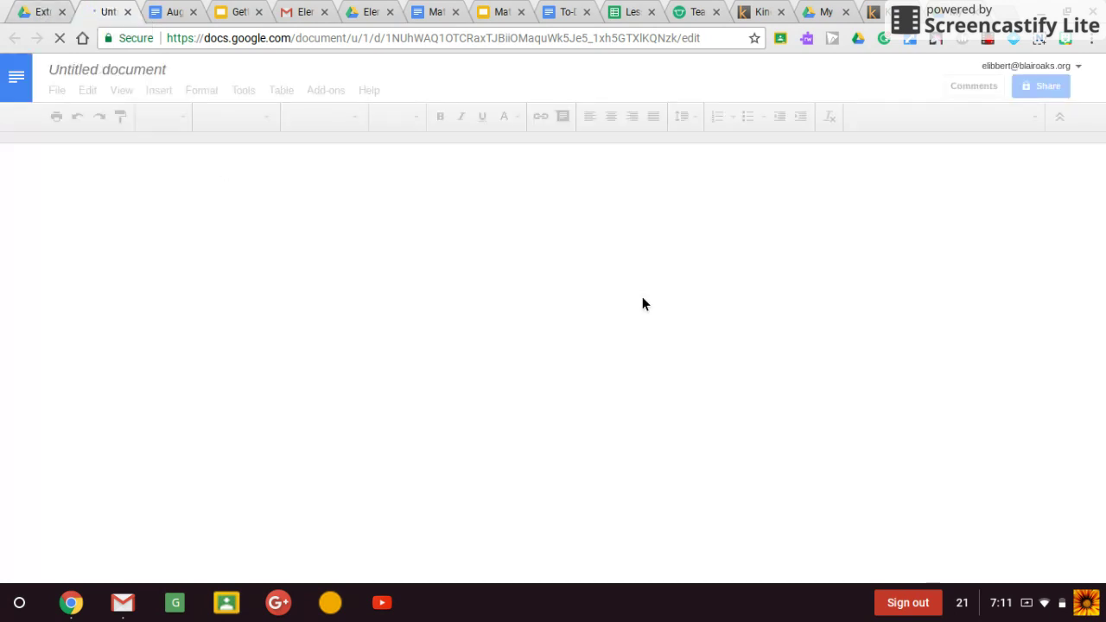
pyautogui.click(51, 7)
pyautogui.click(314, 200)
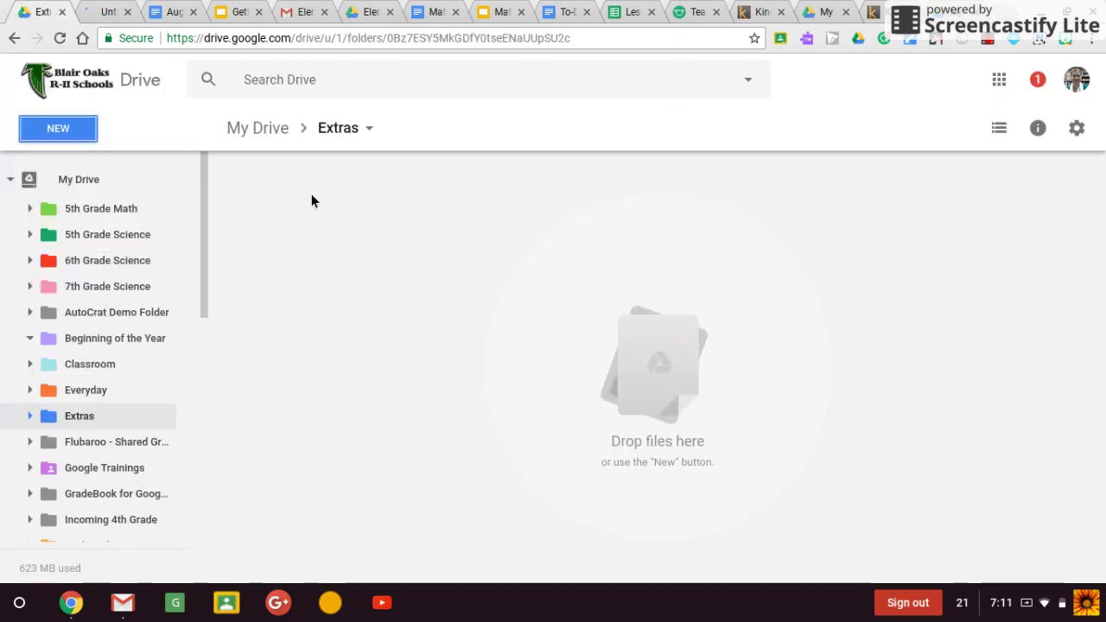
pyautogui.click(97, 7)
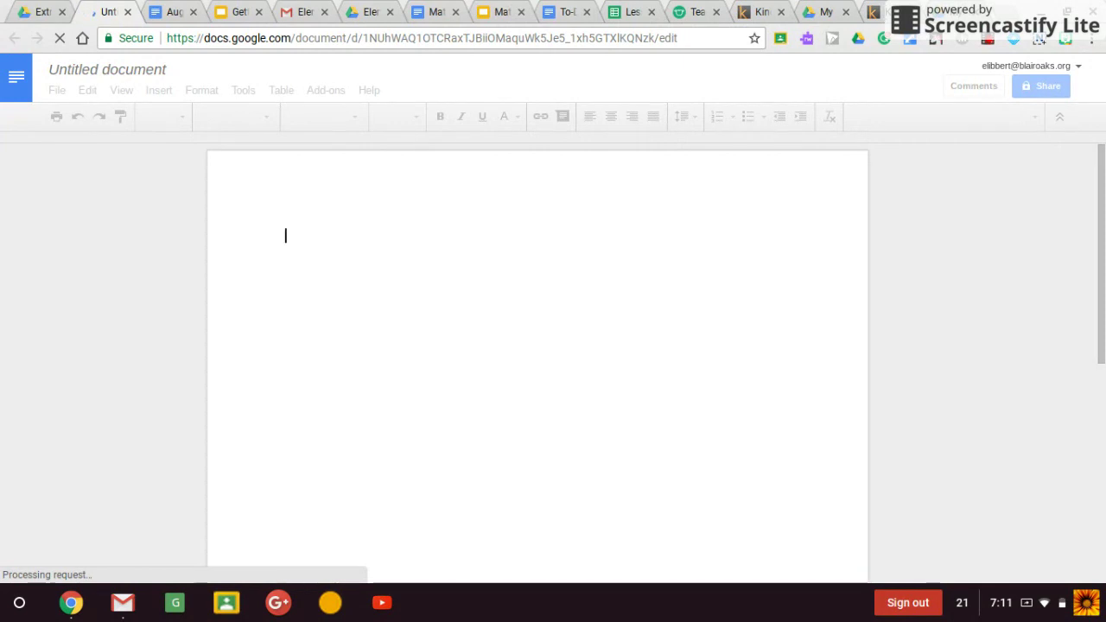
# - Write "Extra work" in the document body and title the document Extra work
pyautogui.write('Extra work')
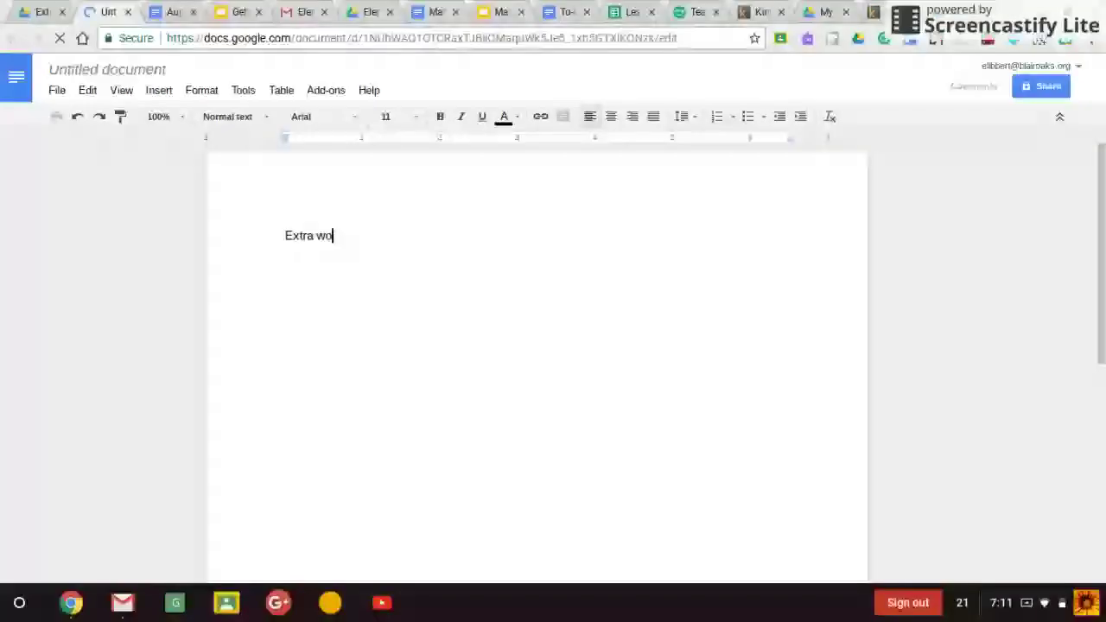
pyautogui.click(144, 71)
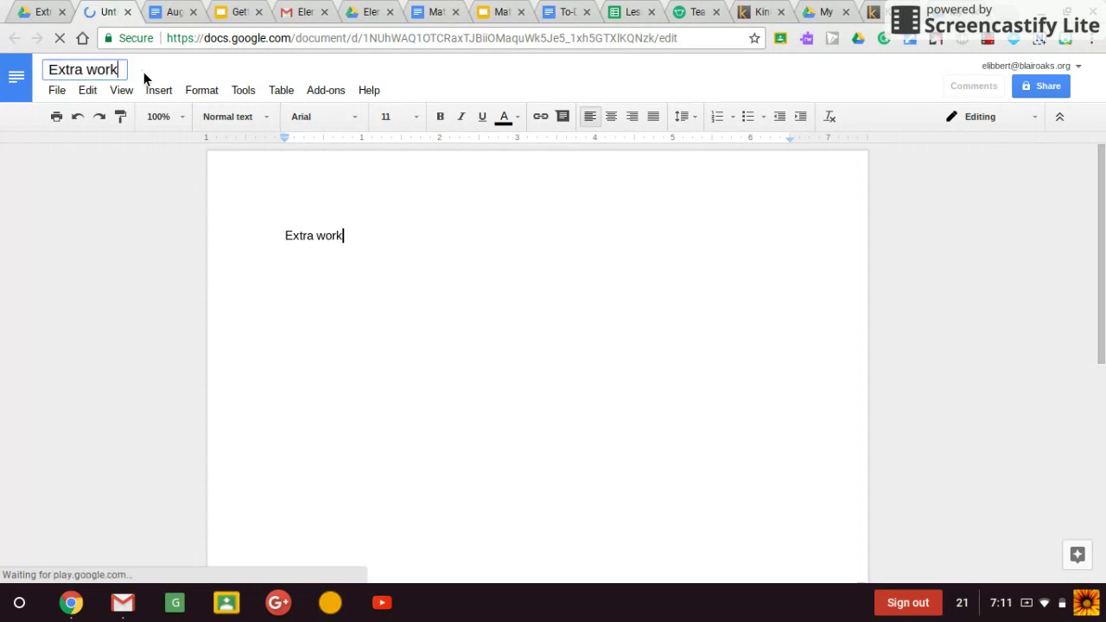
pyautogui.hotkey('ctrl', 'a')
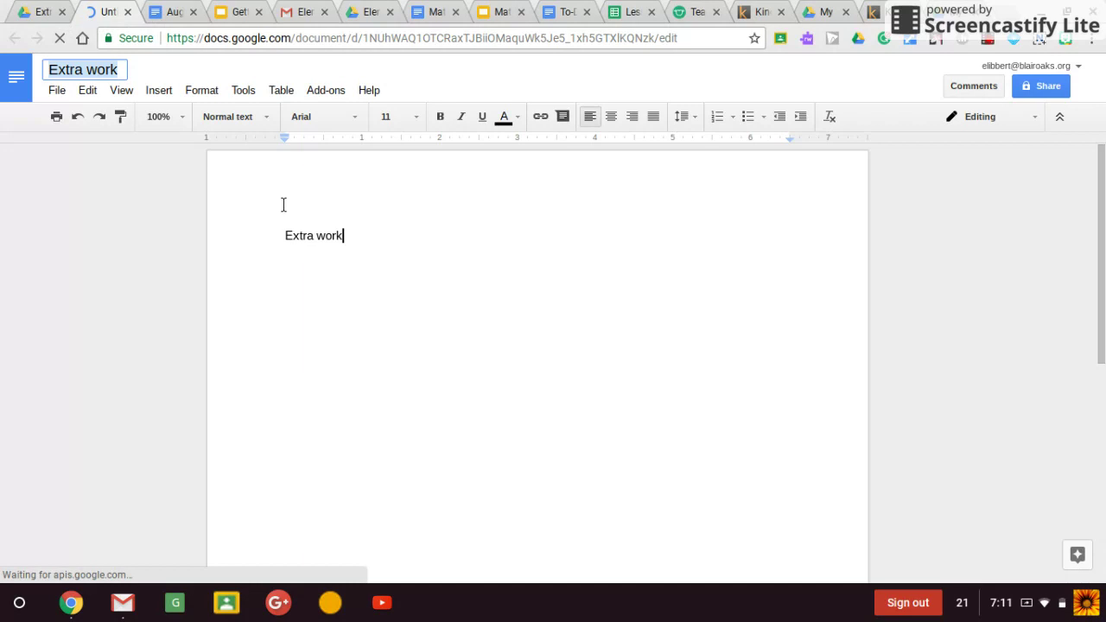
pyautogui.click(350, 239)
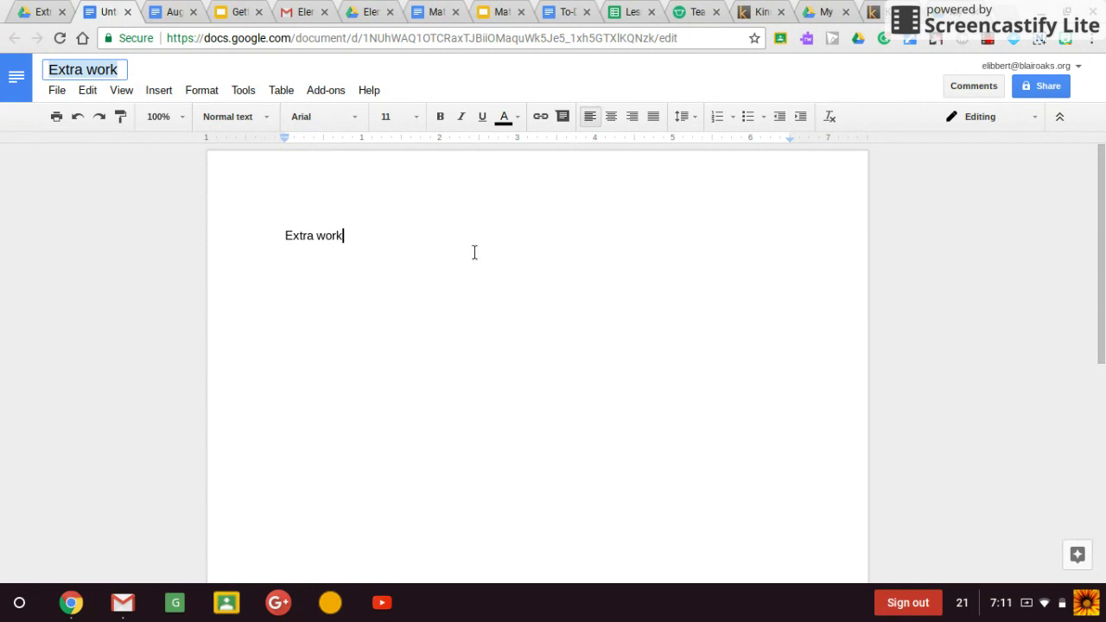
pyautogui.click(113, 71)
pyautogui.press('Return')
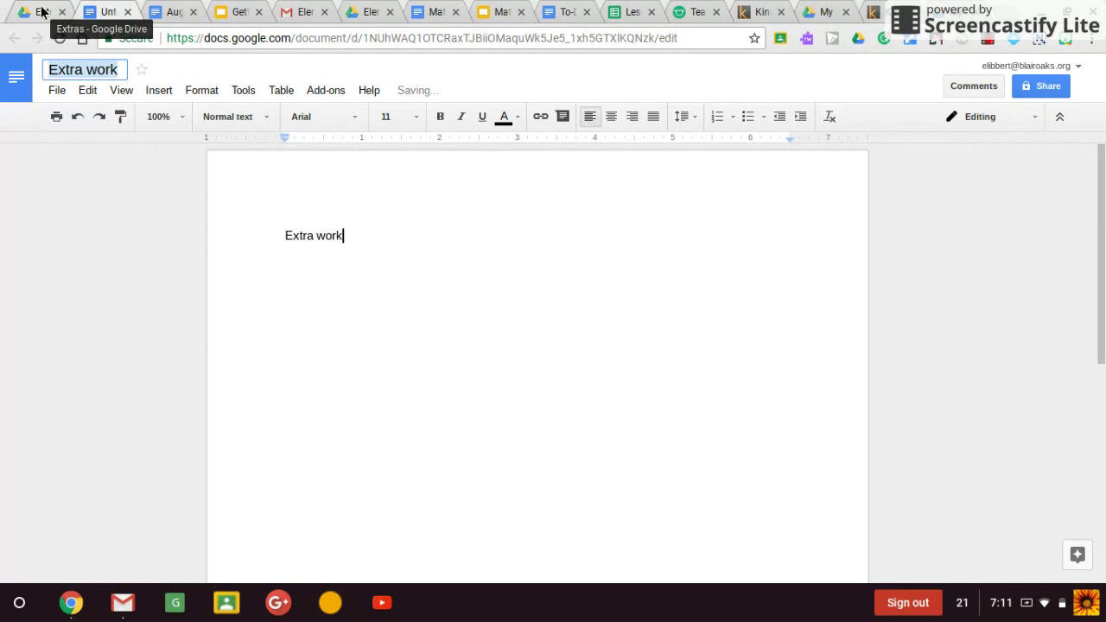
# - Return to the Extras folder in Google Drive and look for the Extra work document
pyautogui.click(42, 11)
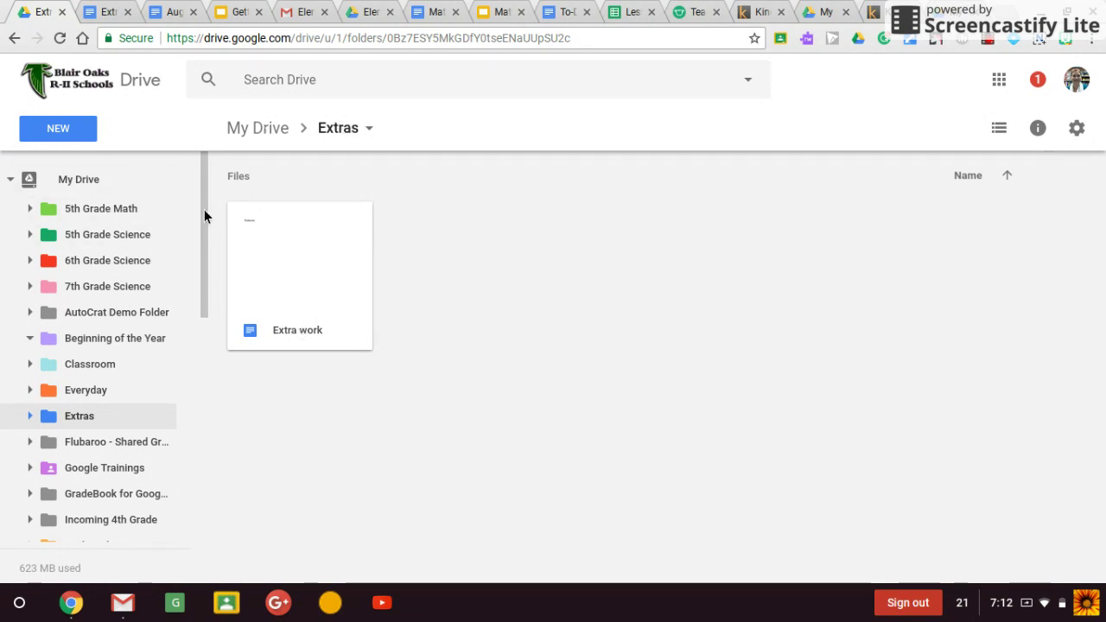
pyautogui.scroll(-1, 201, 208)
pyautogui.scroll(1, 201, 209)
# - Move the untitled drawing with the blue "WELCOME MET" artwork from My Drive into the Extras folder
pyautogui.click(106, 185)
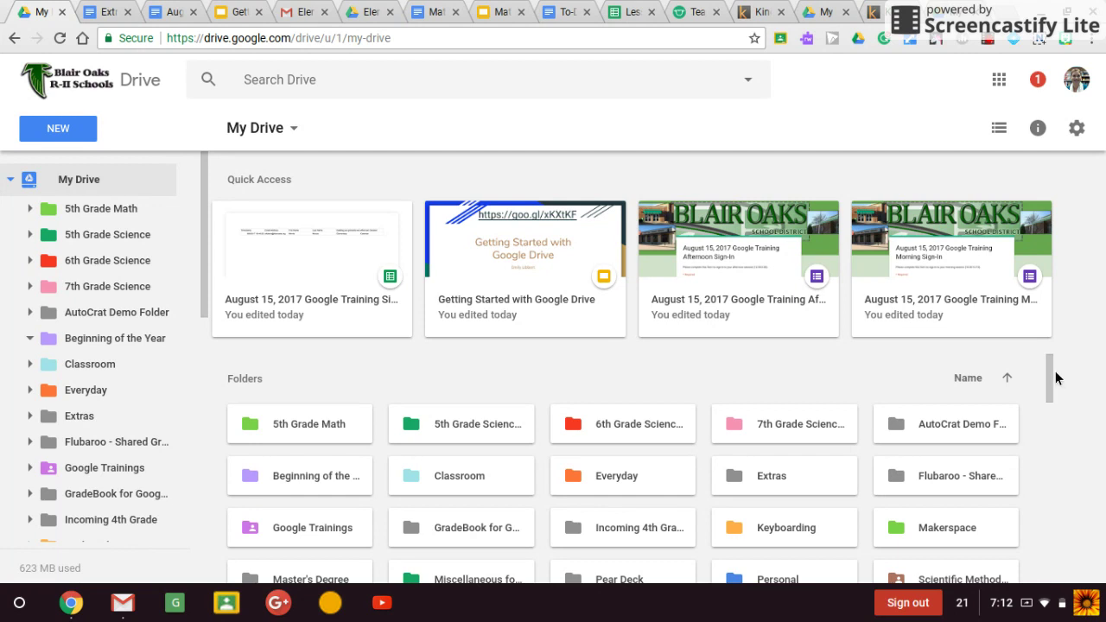
pyautogui.moveTo(1049, 370); pyautogui.dragTo(1048, 463)
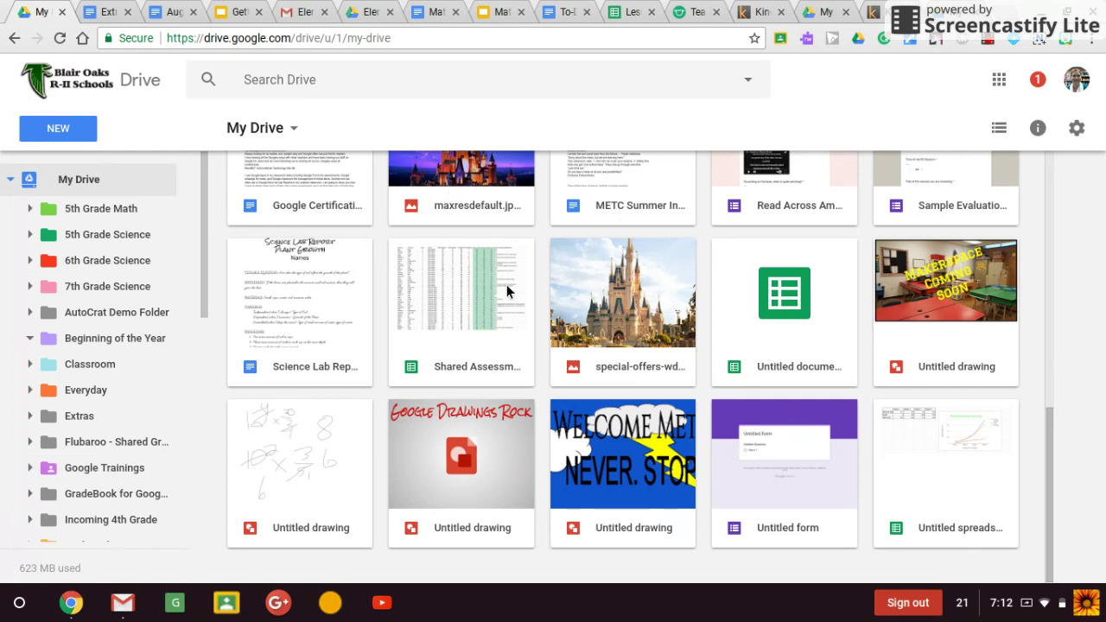
pyautogui.click(625, 484)
pyautogui.moveTo(610, 479)
pyautogui.mouseDown()
pyautogui.moveTo(209, 408)
pyautogui.moveTo(84, 423)
pyautogui.mouseUp()
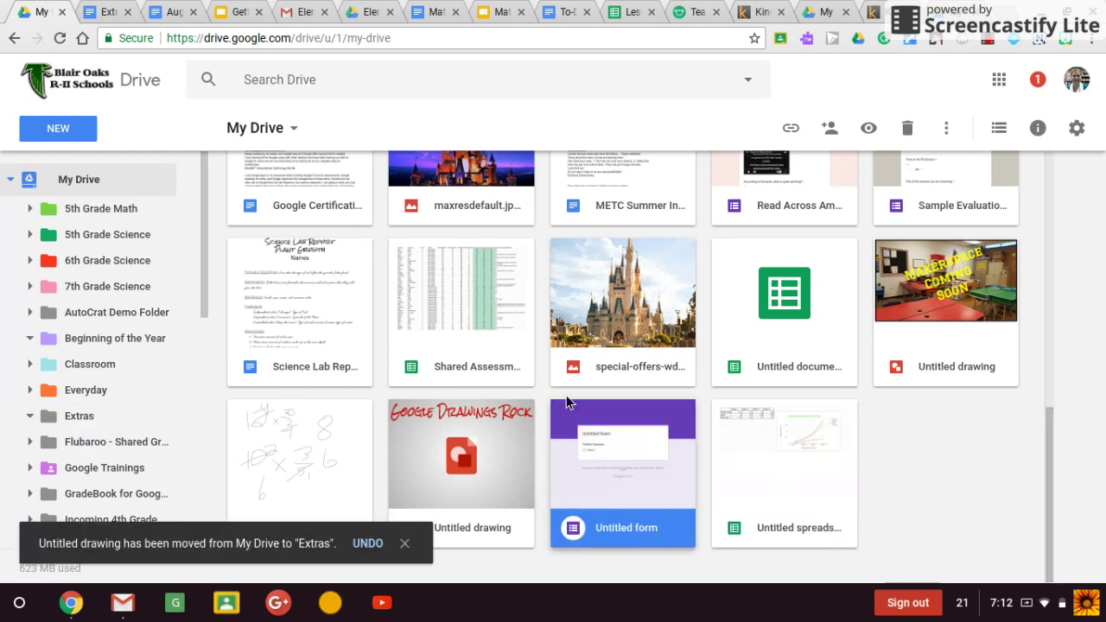
# - Open the Extras folder to check for the moved drawing, and return to My Drive
pyautogui.click(87, 417)
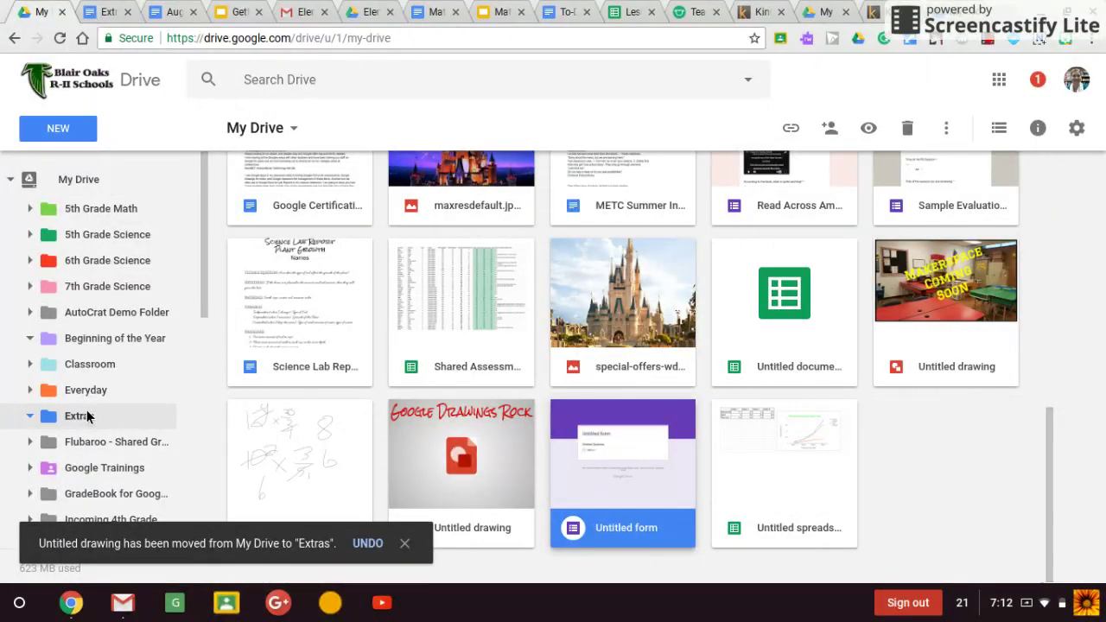
pyautogui.click(86, 416)
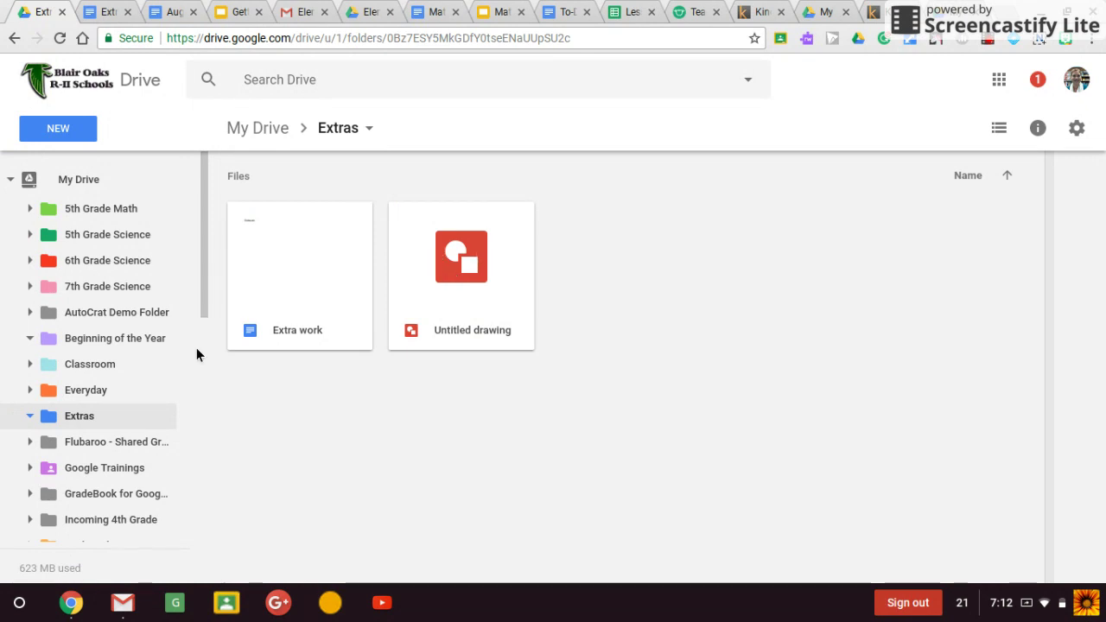
pyautogui.click(265, 131)
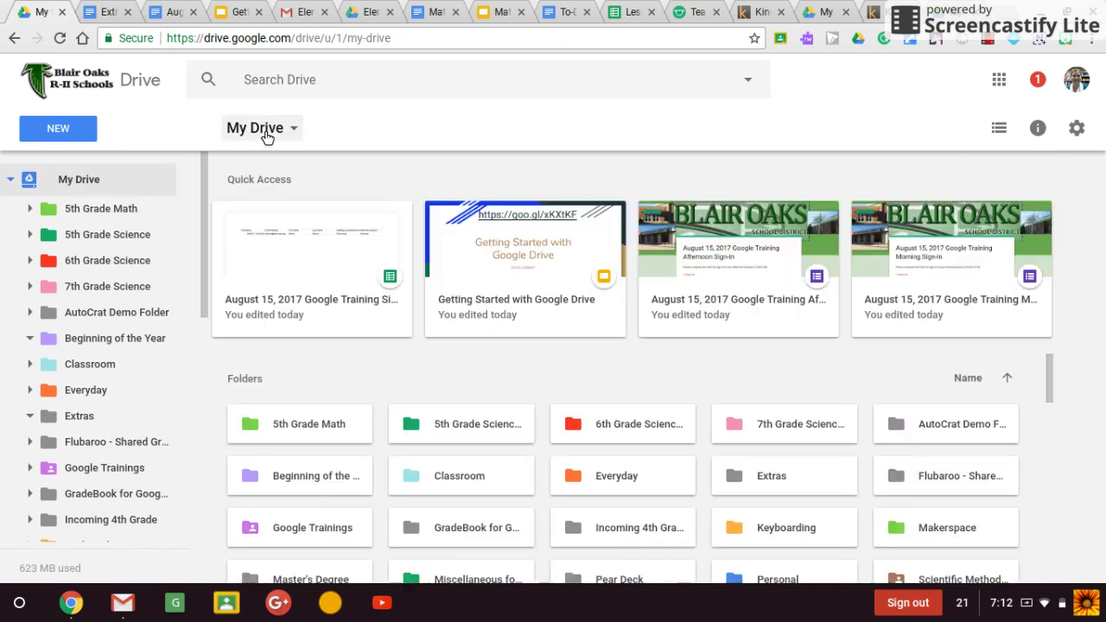
# - Review the My Drive folders and files, and expand 5th Grade Math in the folder tree to show its subfolders
pyautogui.moveTo(1052, 365); pyautogui.dragTo(1060, 344)
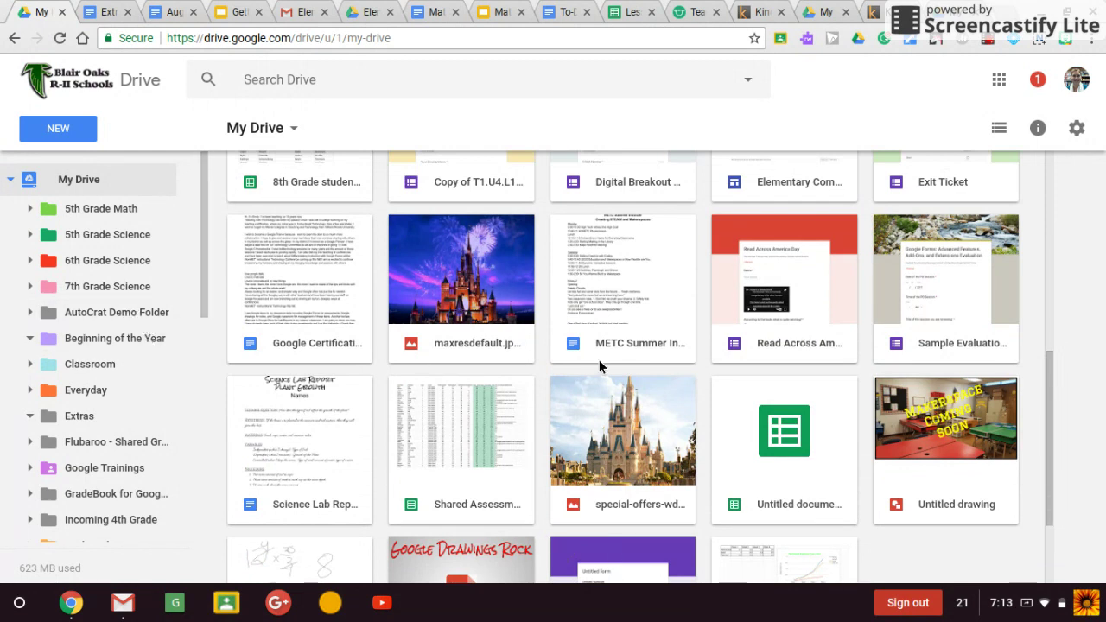
pyautogui.moveTo(1049, 389); pyautogui.dragTo(1074, 230)
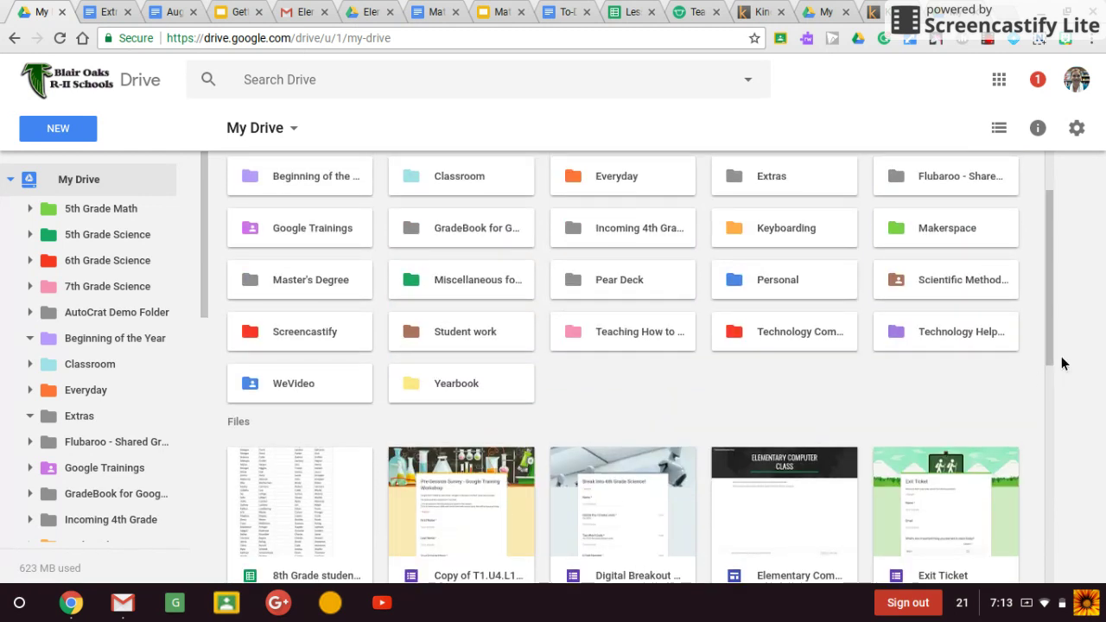
pyautogui.moveTo(1047, 274); pyautogui.dragTo(439, 386)
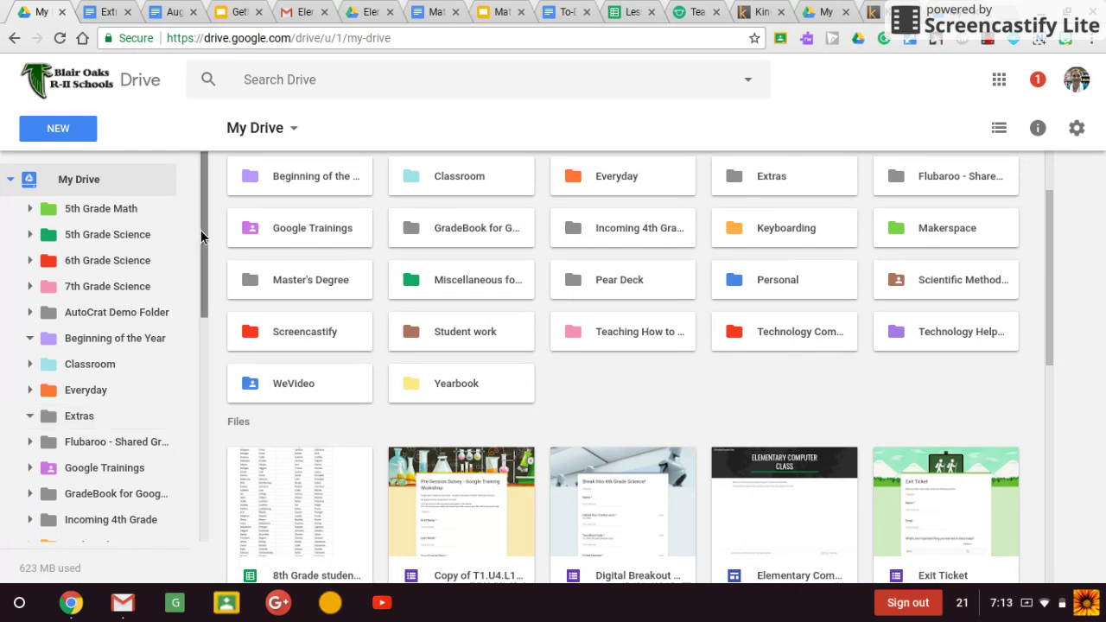
pyautogui.moveTo(201, 236)
pyautogui.mouseDown()
pyautogui.moveTo(205, 282)
pyautogui.moveTo(208, 219)
pyautogui.mouseUp()
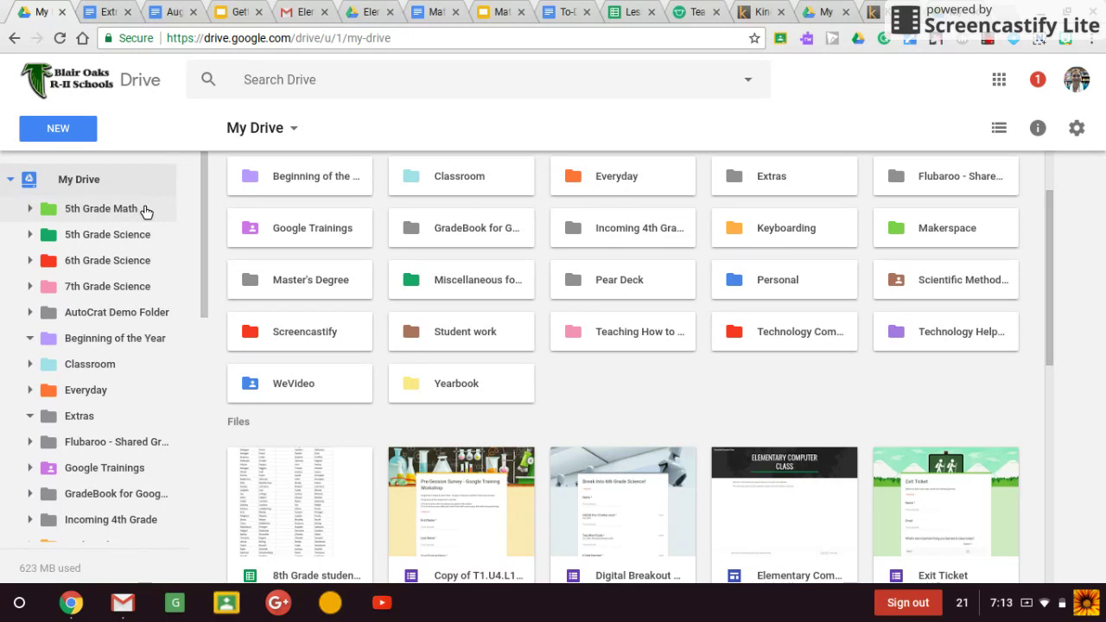
pyautogui.click(29, 210)
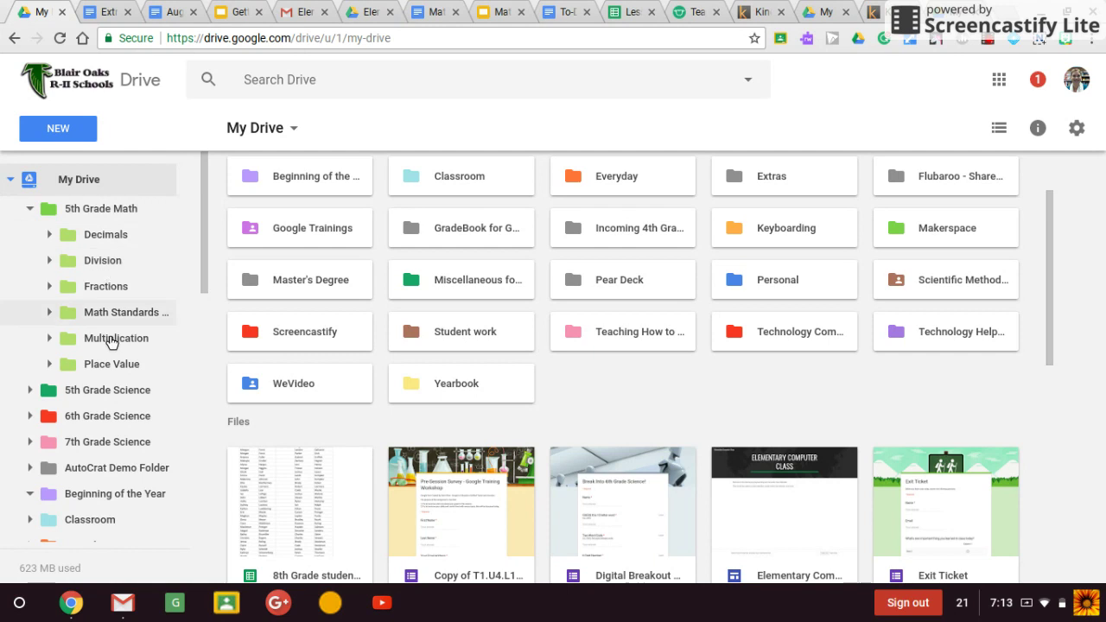
# - Open the 5th Grade Science folder and expand 6th Grade Science in the folder tree to review its subfolders
pyautogui.click(108, 394)
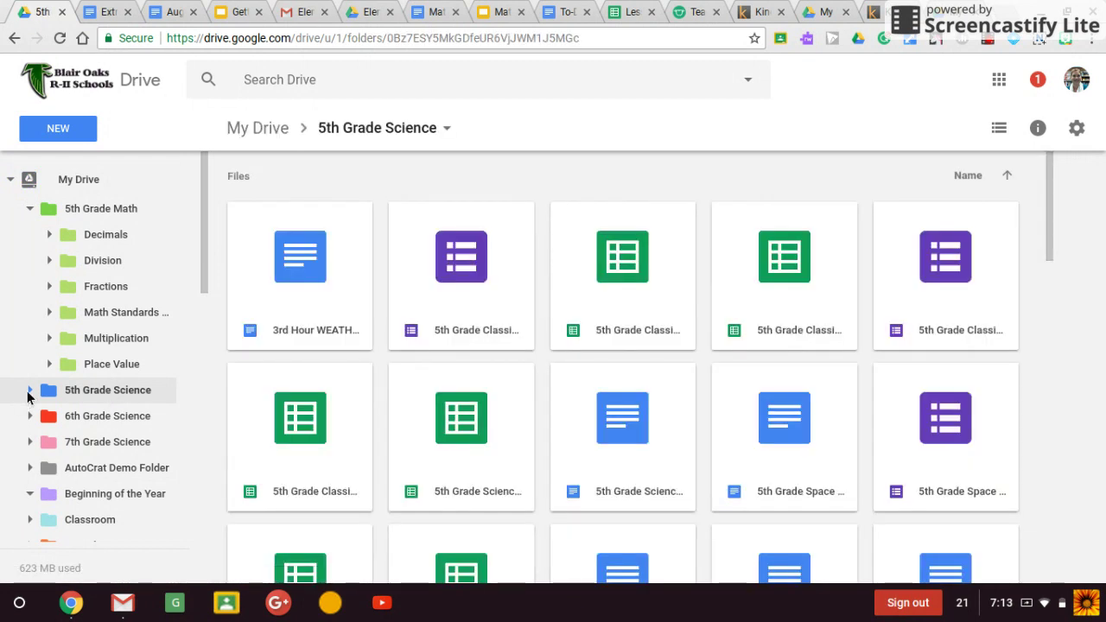
pyautogui.click(28, 393)
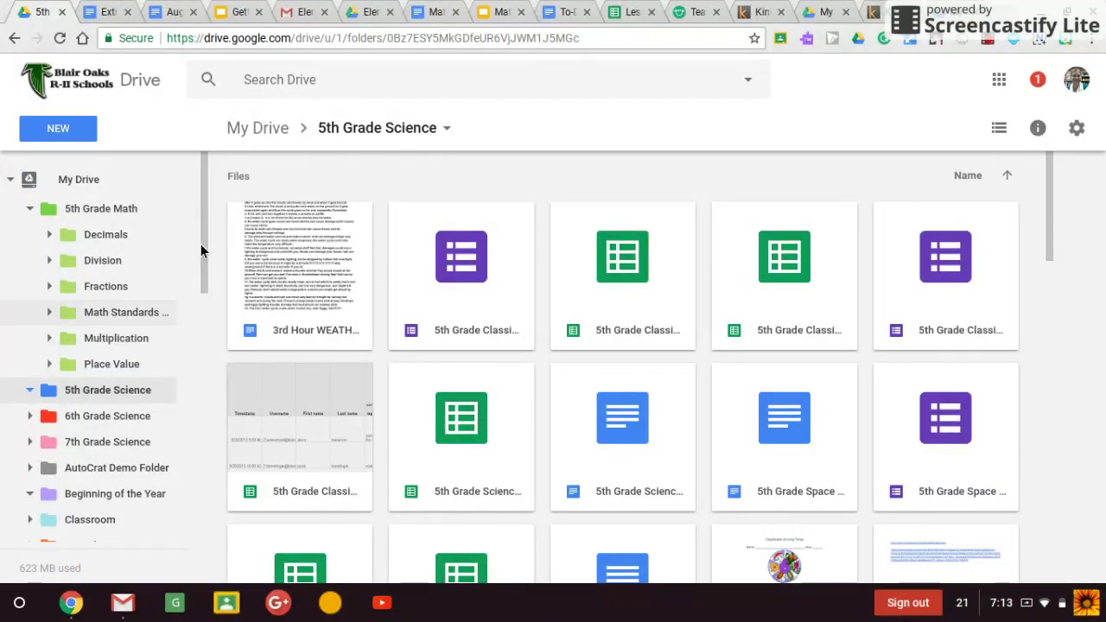
pyautogui.scroll(-2, 210, 294)
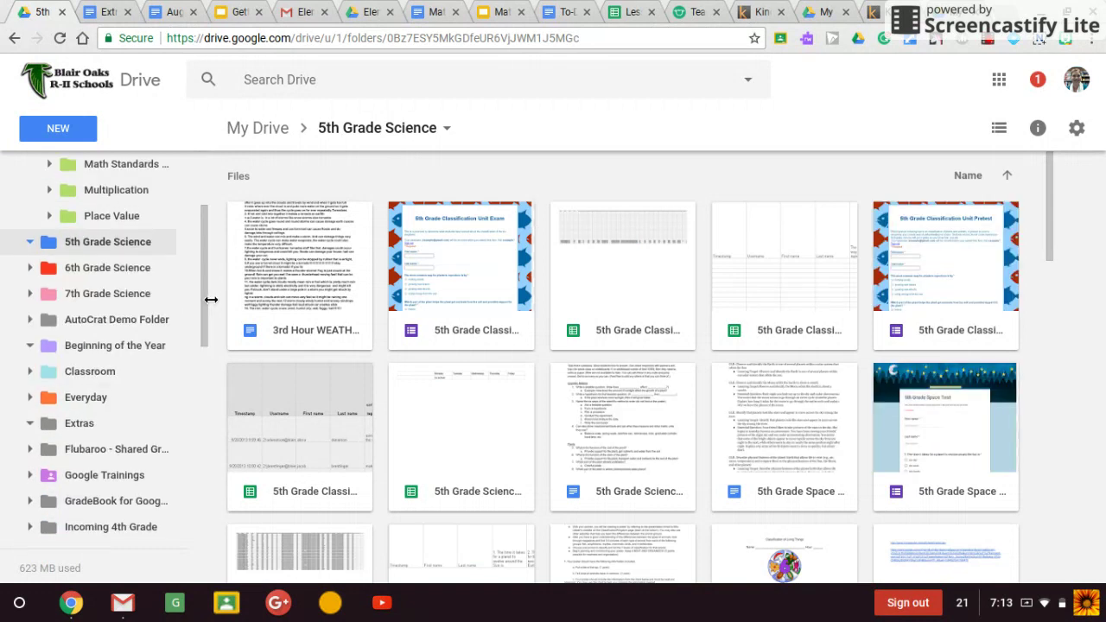
pyautogui.click(30, 268)
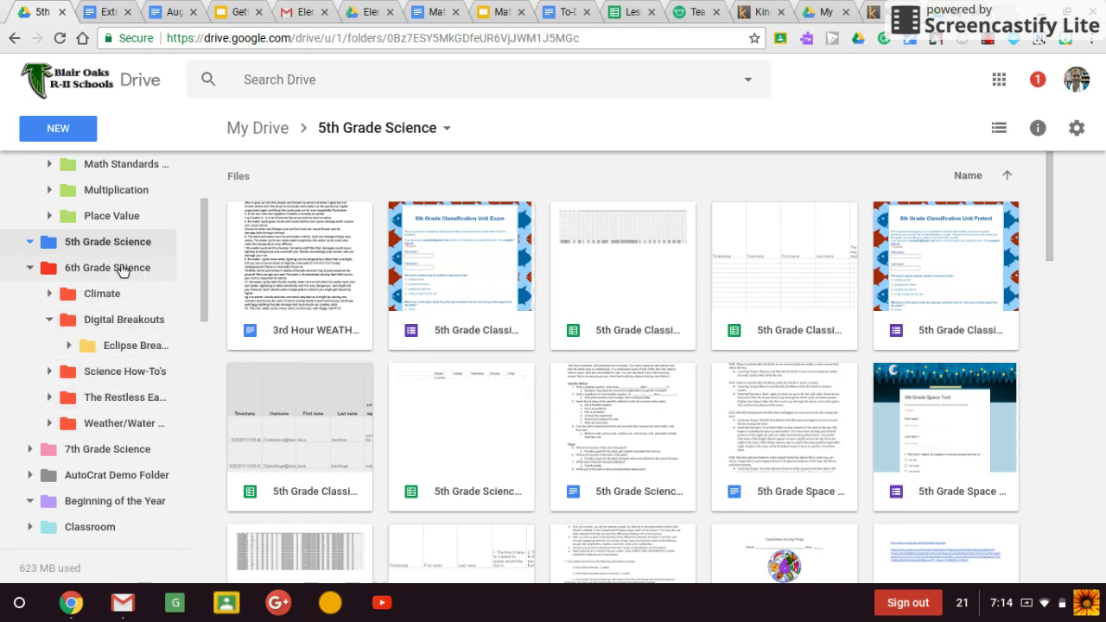
pyautogui.moveTo(204, 248)
pyautogui.mouseDown()
pyautogui.moveTo(203, 209)
pyautogui.moveTo(206, 226)
pyautogui.mouseUp()
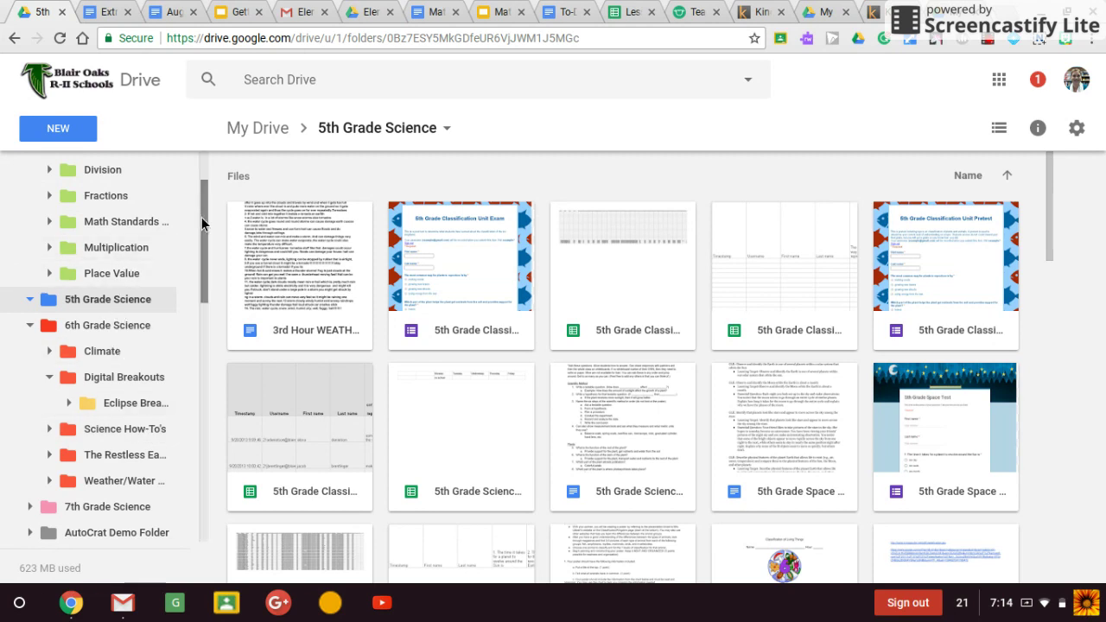
pyautogui.scroll(-1, 201, 224)
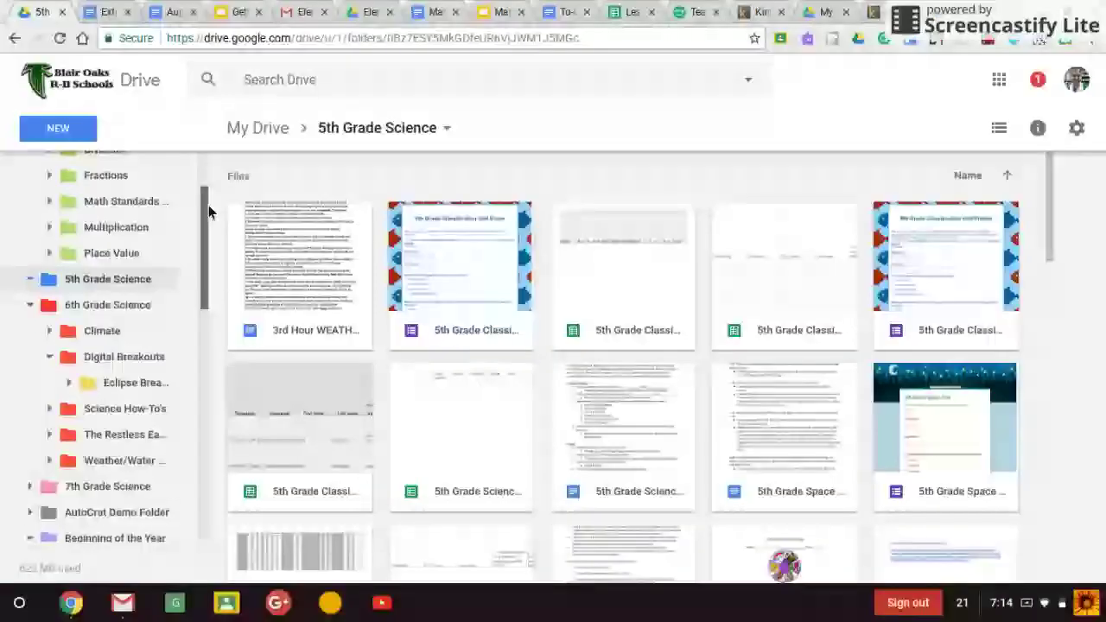
pyautogui.scroll(3, 209, 205)
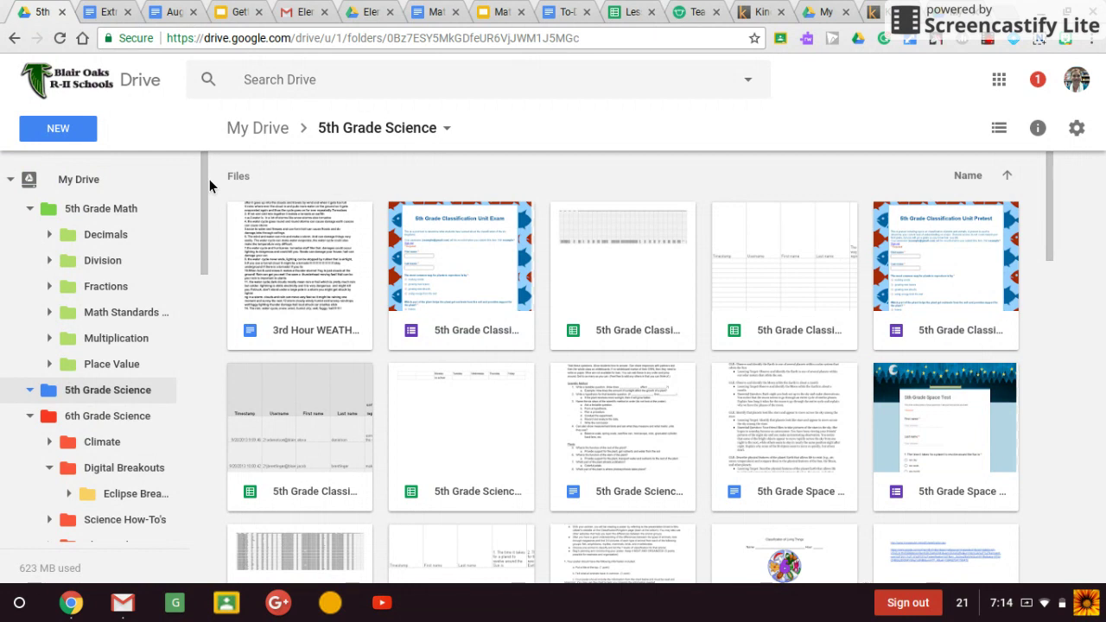
# - Show the color choices available for the 5th Grade Science folder
pyautogui.click(446, 131)
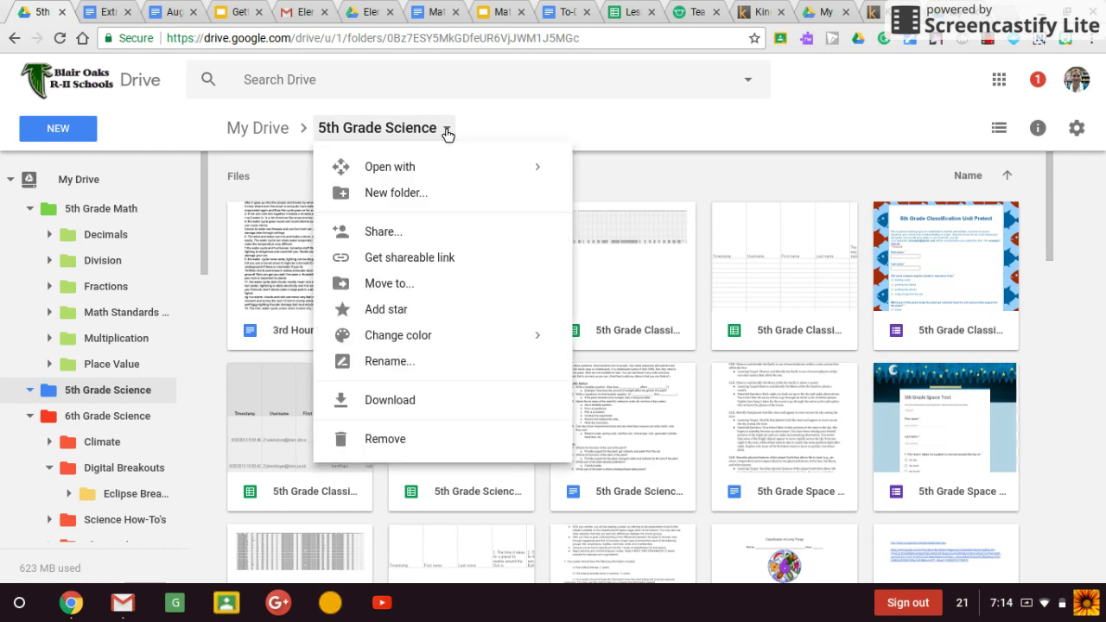
pyautogui.click(396, 344)
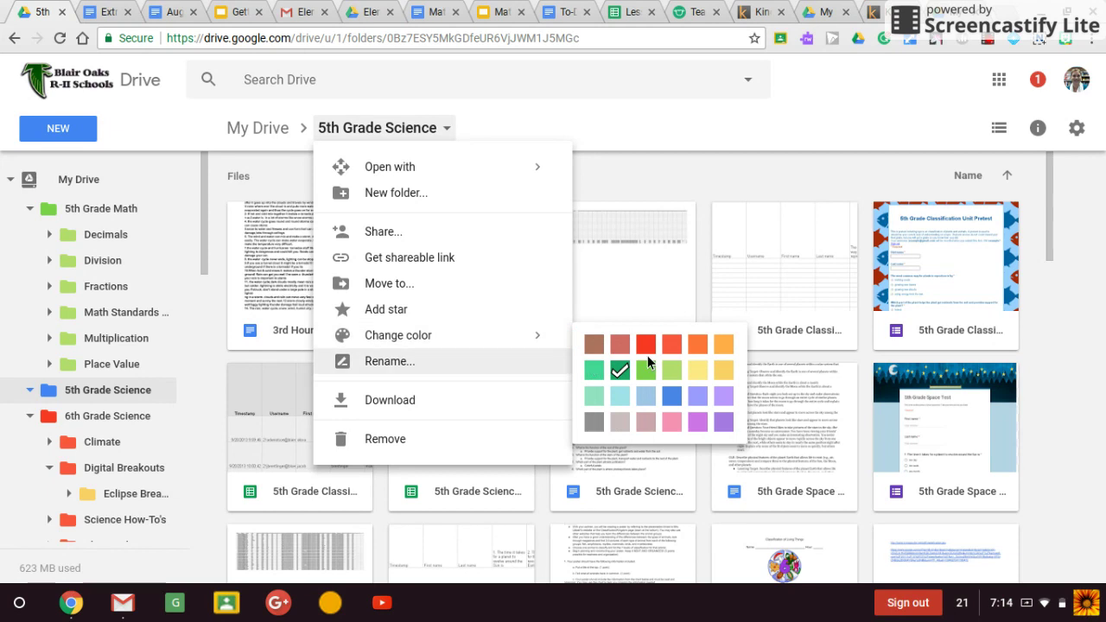
# - Open the Extras folder and change its folder color to the bright purple next to pink
pyautogui.moveTo(202, 237); pyautogui.dragTo(199, 338)
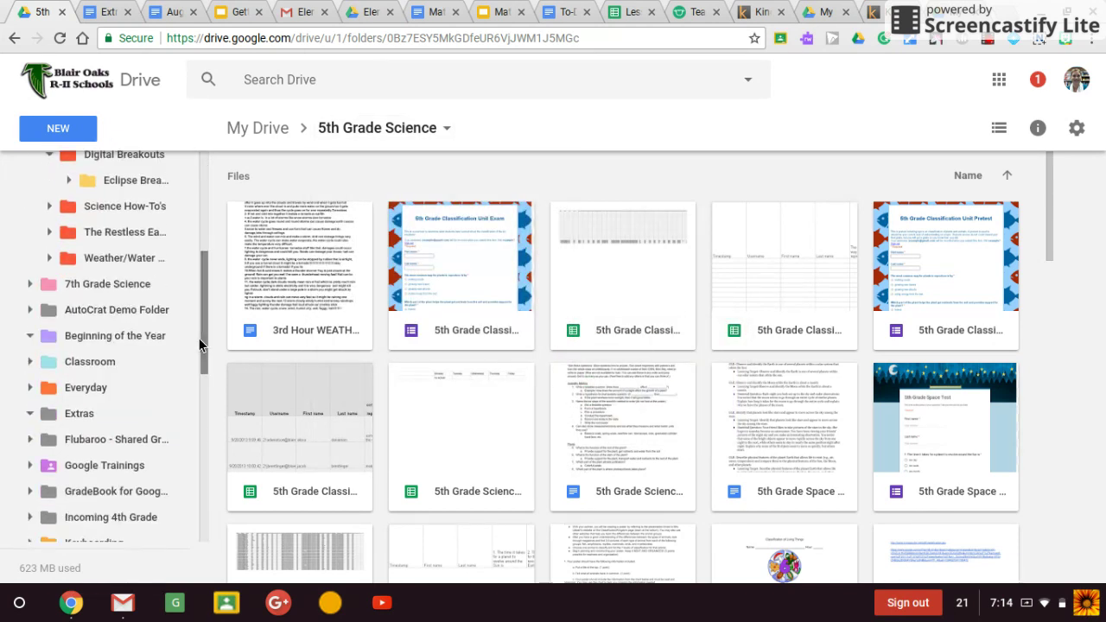
pyautogui.click(81, 415)
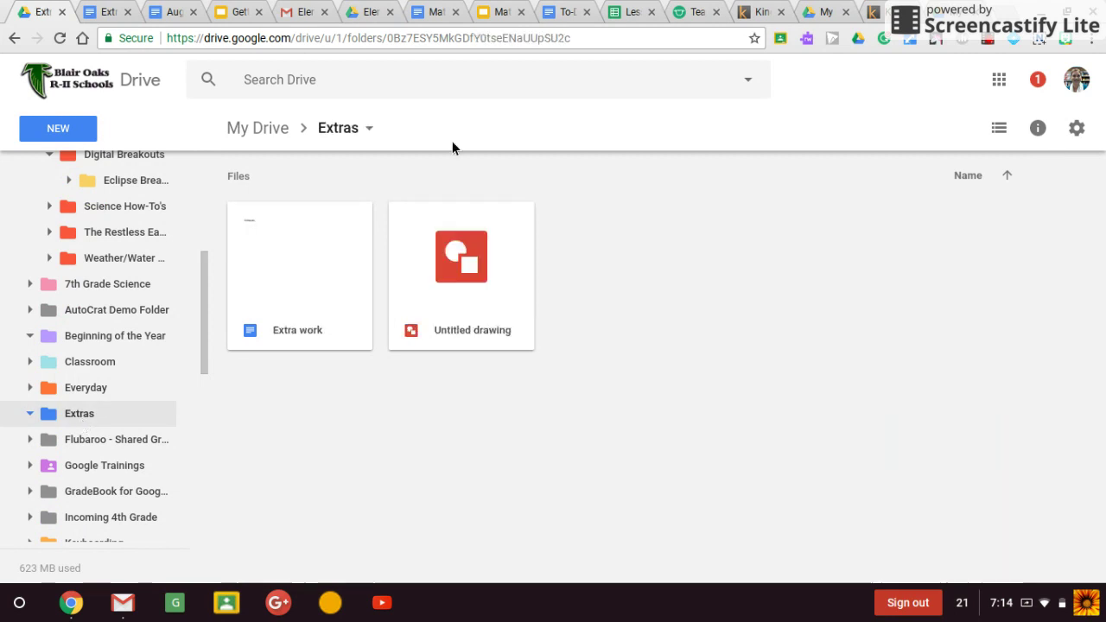
pyautogui.click(370, 129)
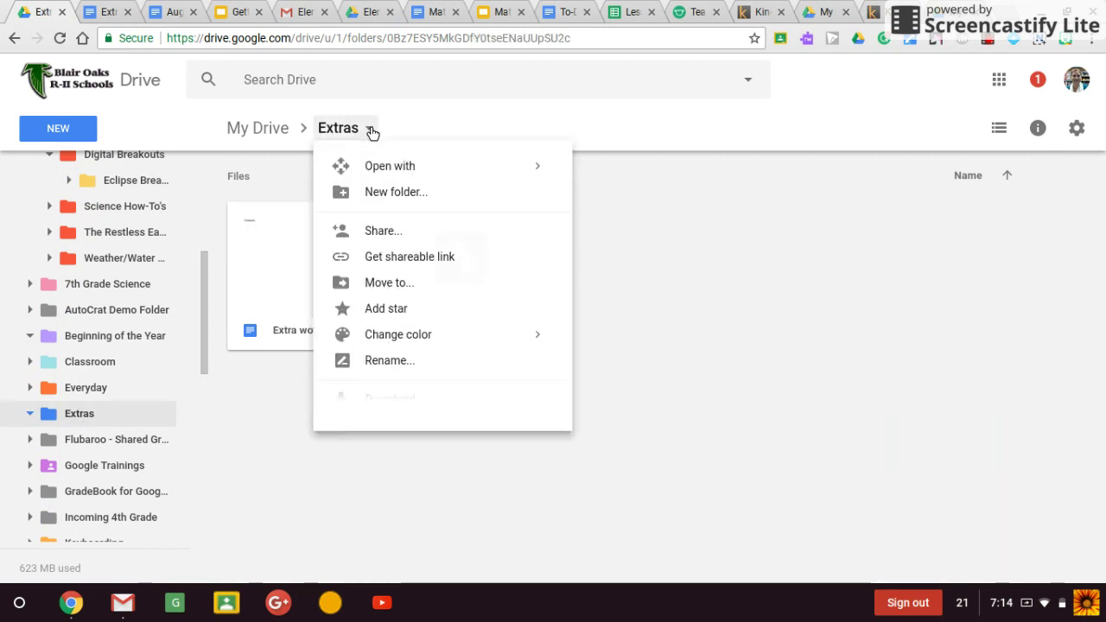
pyautogui.moveTo(399, 338)
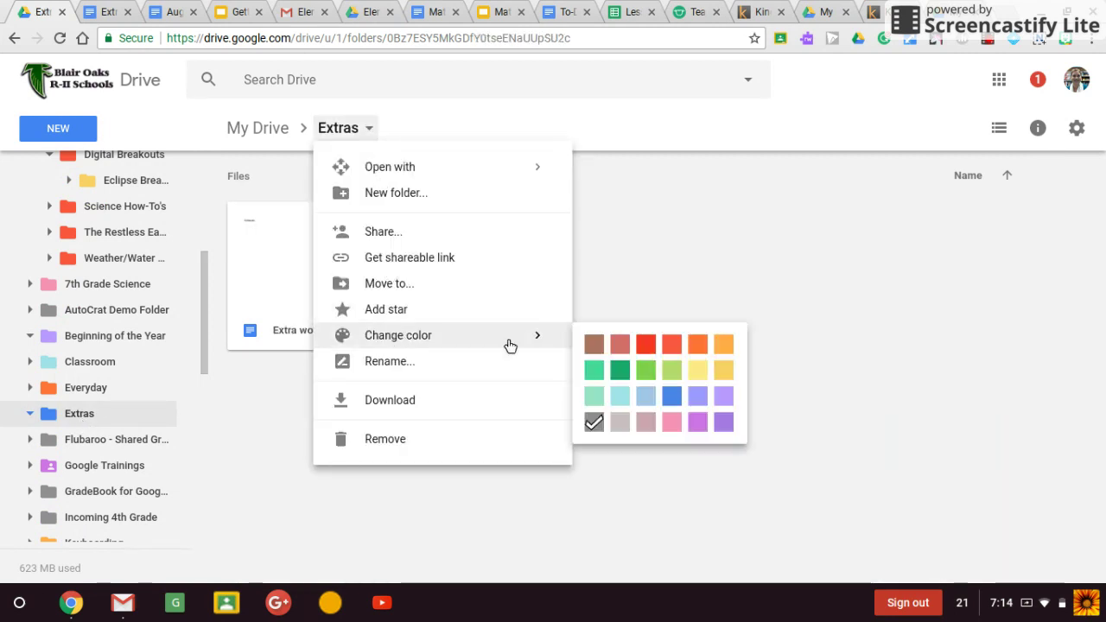
pyautogui.click(698, 422)
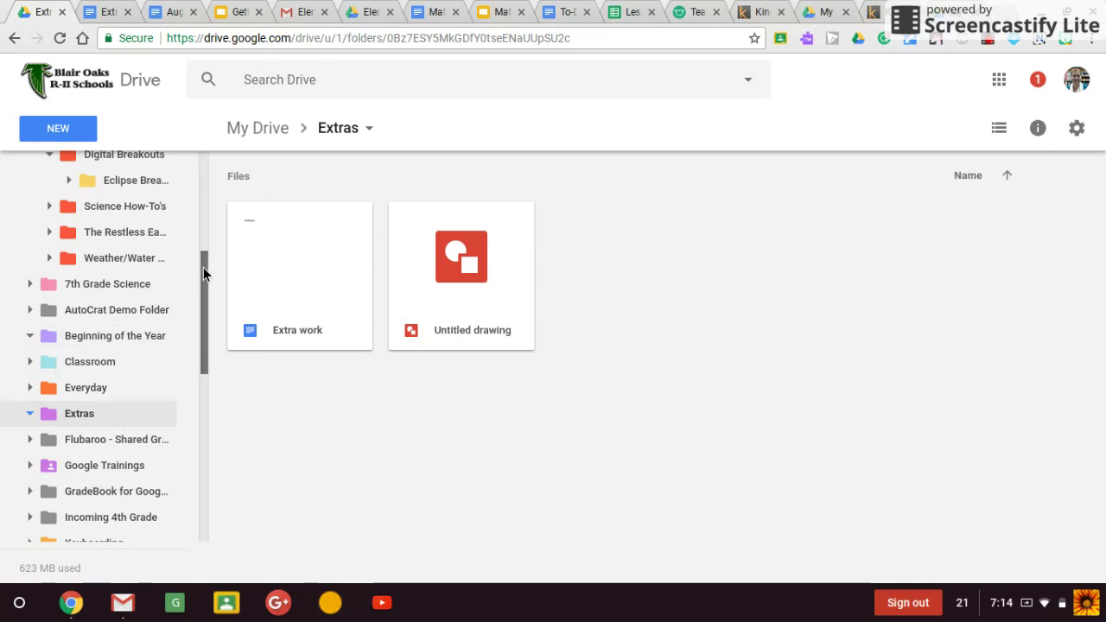
pyautogui.moveTo(203, 267); pyautogui.dragTo(216, 177)
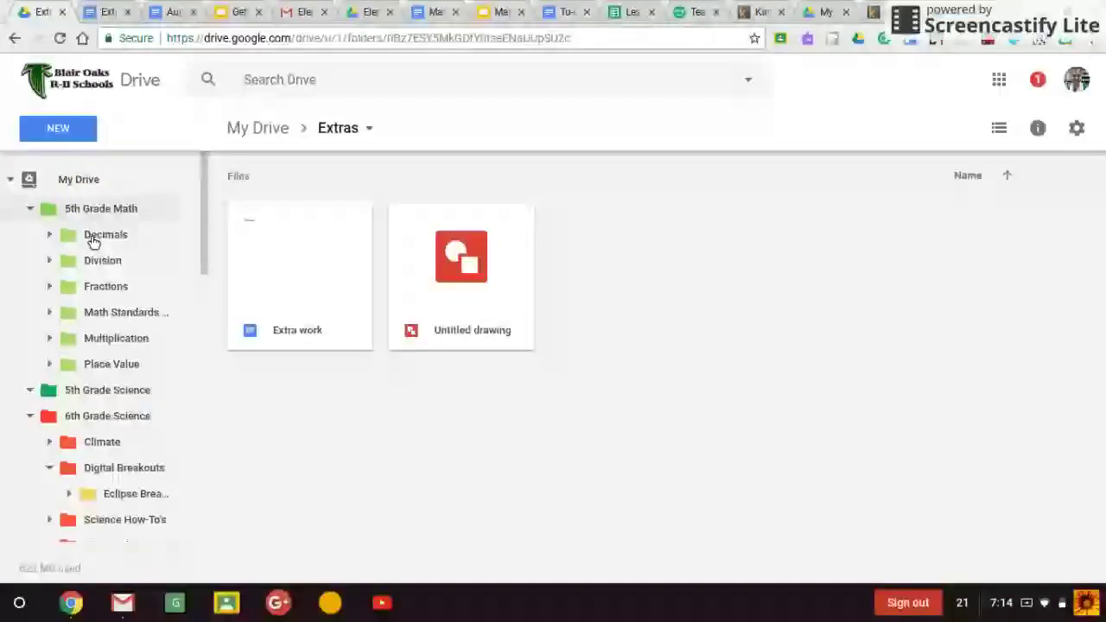
pyautogui.moveTo(207, 184)
pyautogui.mouseDown()
pyautogui.moveTo(201, 254)
pyautogui.moveTo(205, 168)
pyautogui.mouseUp()
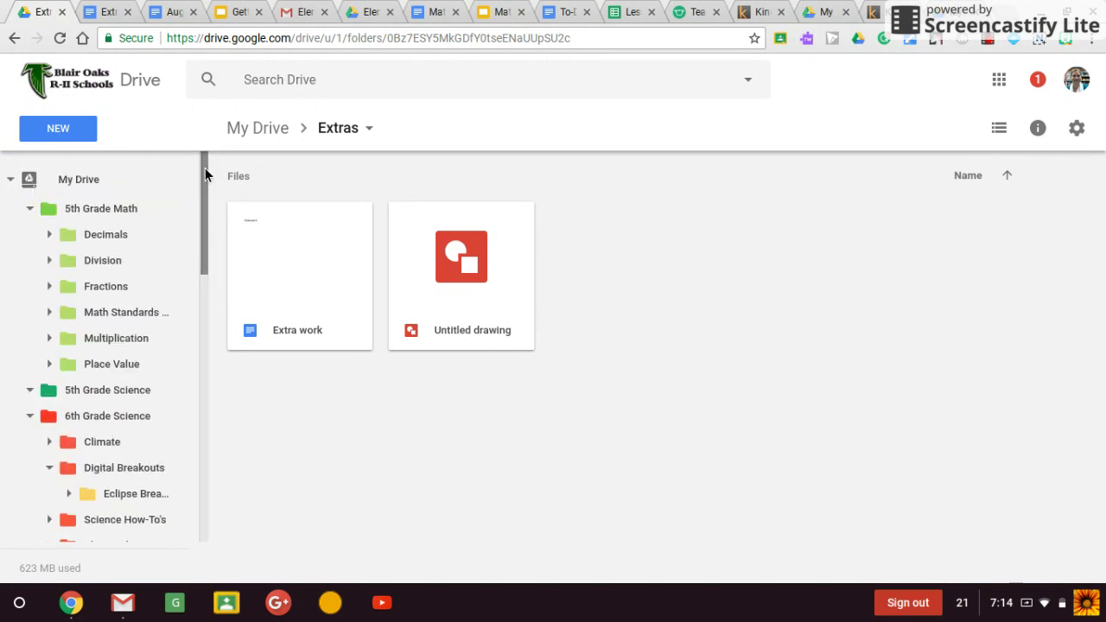
pyautogui.rightClick(639, 285)
pyautogui.click(654, 227)
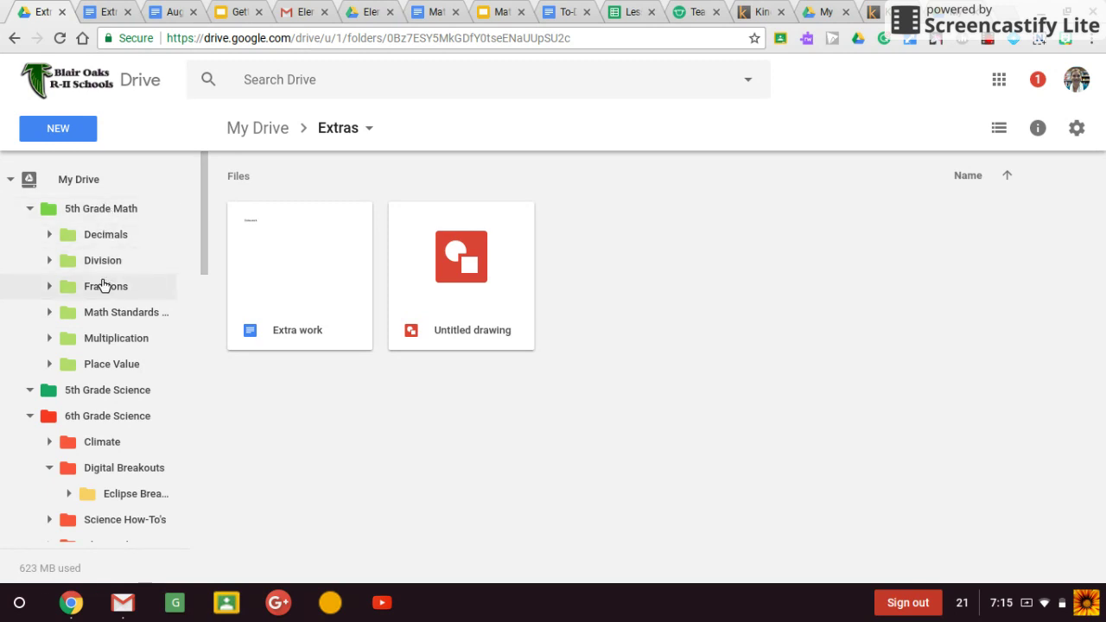
# - Look through the Decimals, Math Standards and Units, Multiplication and Place Value subfolders of 5th Grade Math
pyautogui.click(104, 234)
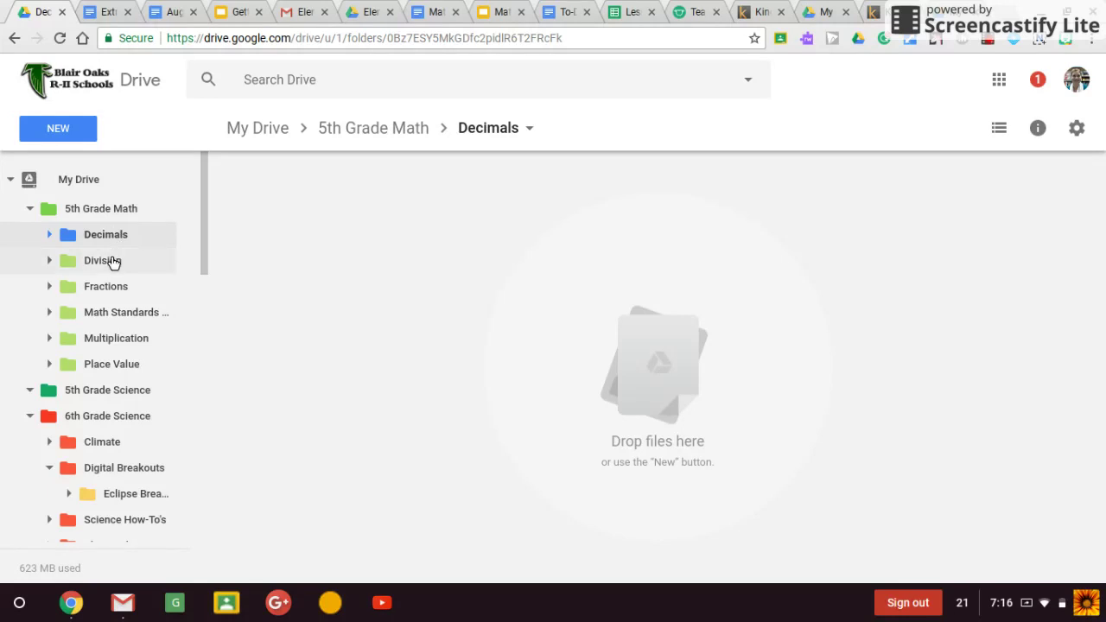
pyautogui.click(129, 315)
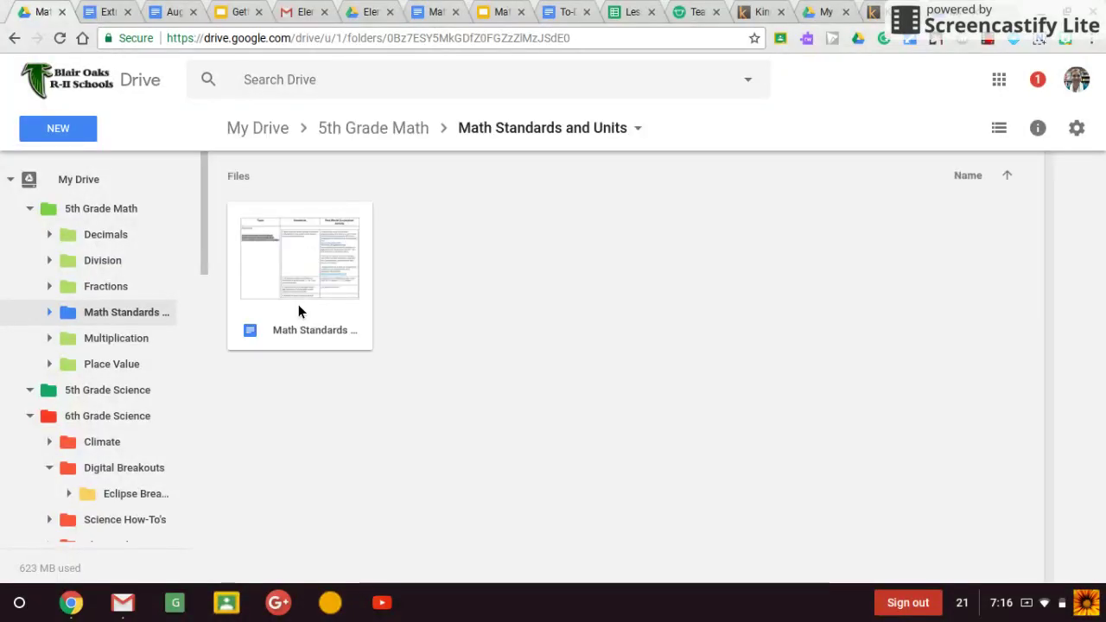
pyautogui.click(117, 340)
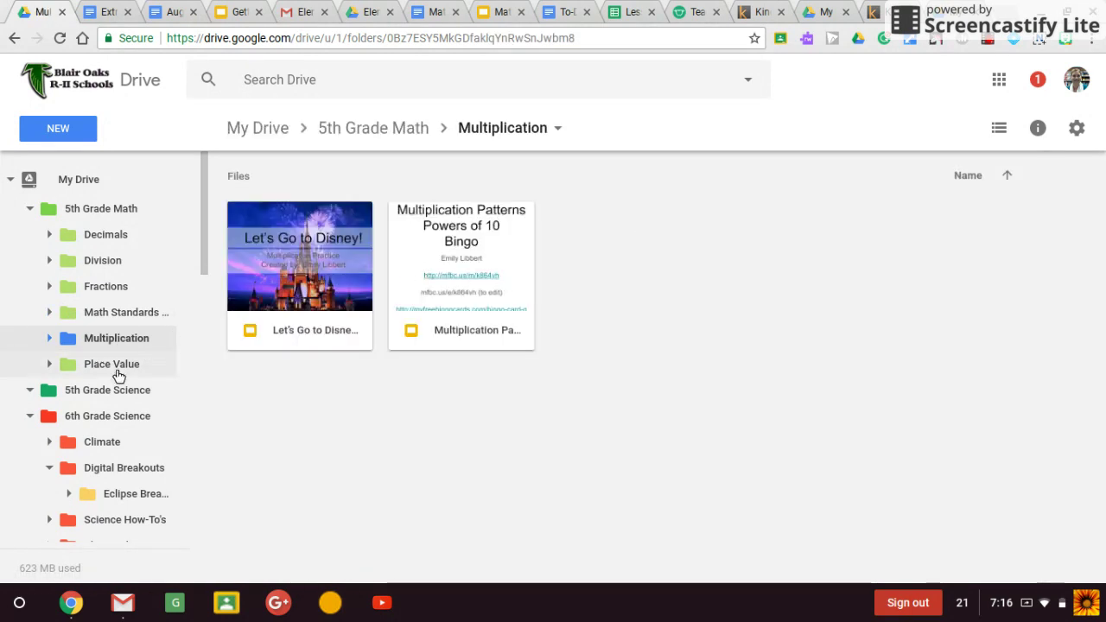
pyautogui.click(110, 367)
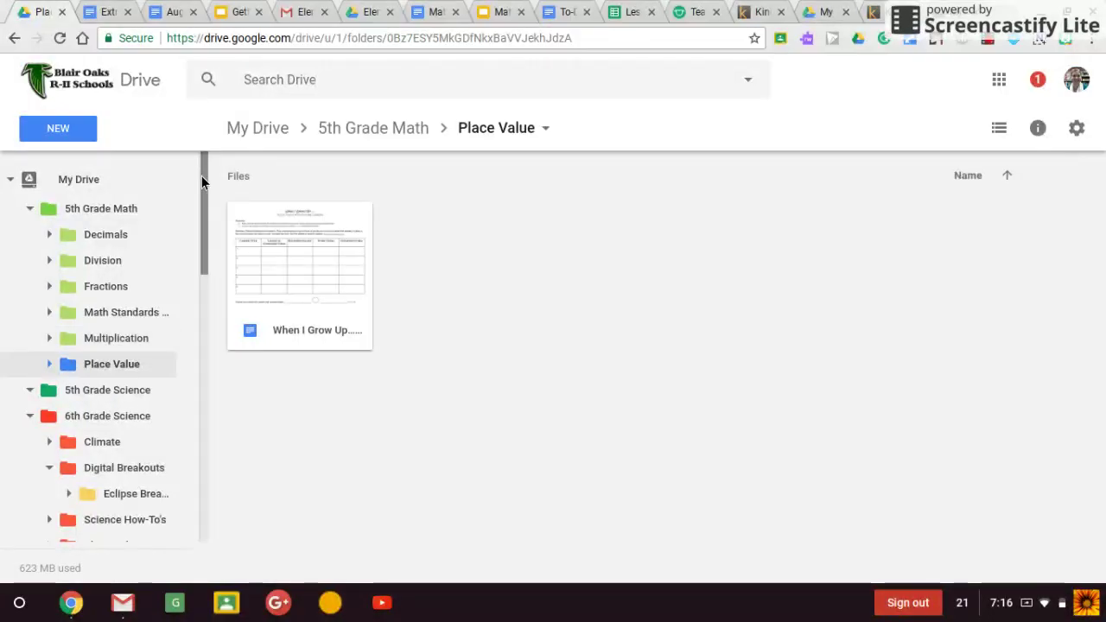
pyautogui.moveTo(201, 175); pyautogui.dragTo(200, 170)
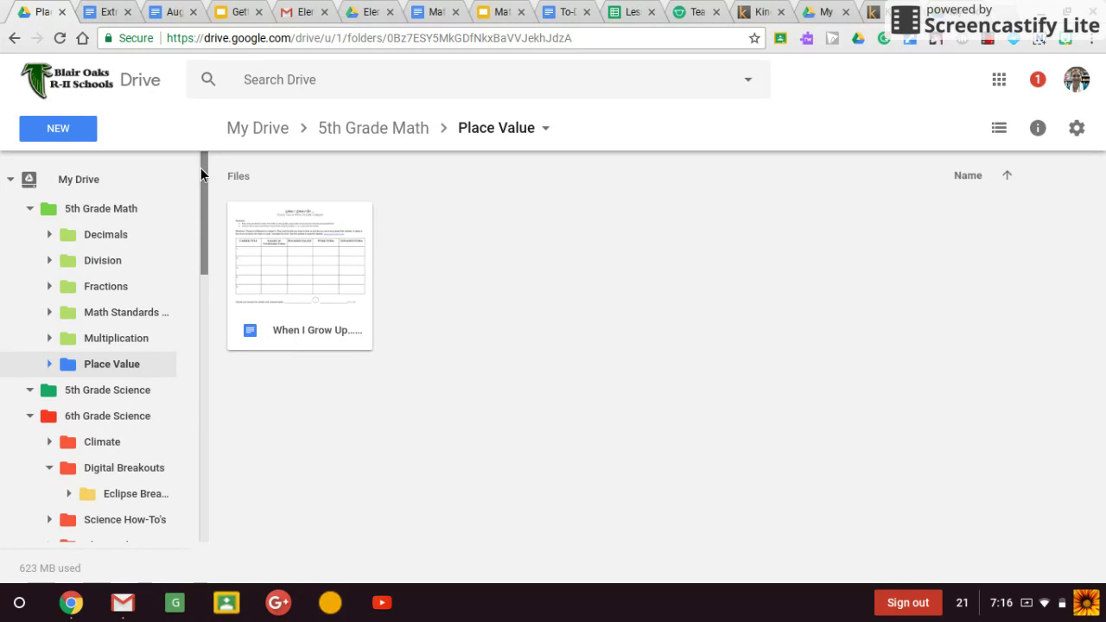
pyautogui.moveTo(202, 169)
pyautogui.mouseDown()
pyautogui.moveTo(208, 270)
pyautogui.moveTo(200, 147)
pyautogui.mouseUp()
pyautogui.moveTo(202, 219)
pyautogui.mouseDown()
pyautogui.moveTo(203, 244)
pyautogui.moveTo(207, 217)
pyautogui.mouseUp()
pyautogui.click(985, 41)
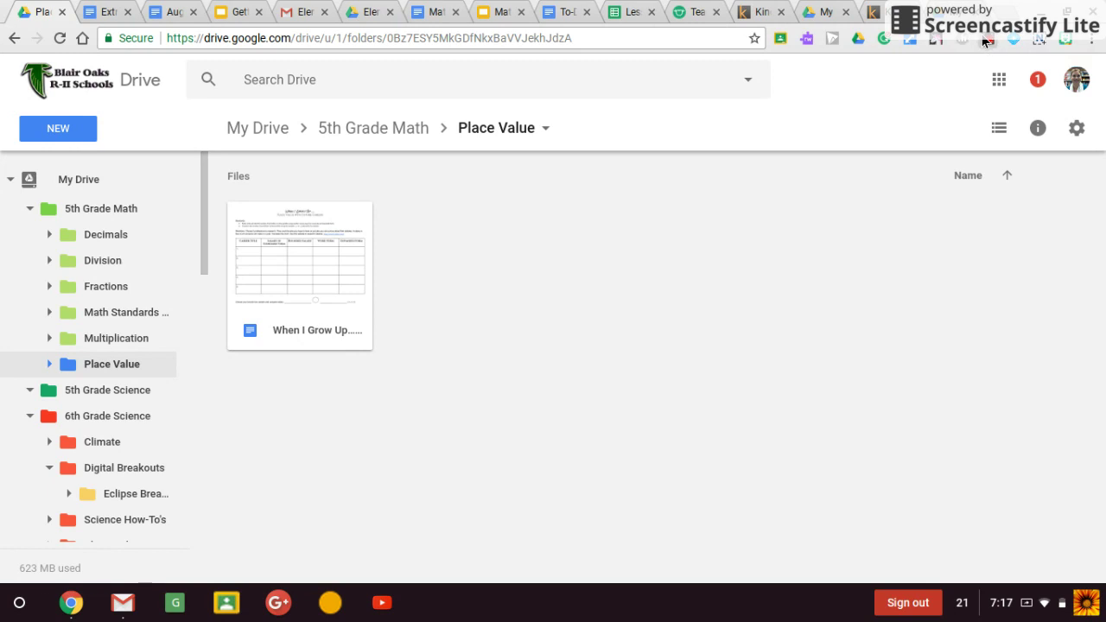